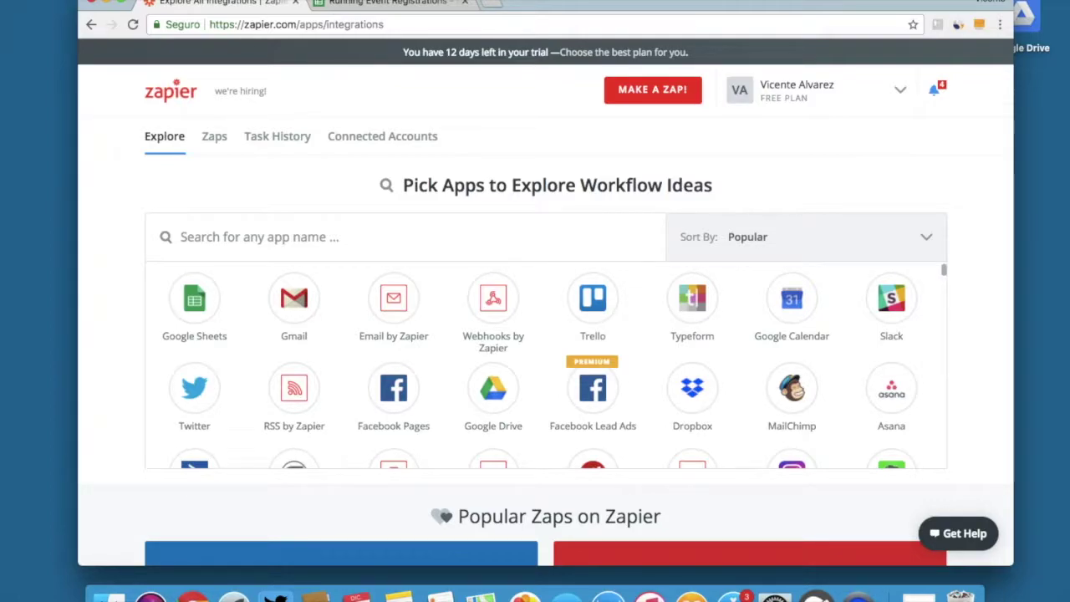
- Open payform.me/zapier-integration-now-beta/ in a new tab and go to the e-mail field of the beta invitation request
{"action": "left_click", "coordinate": [493, 2]}
{"action": "type", "text": "https://payform.me/zapier-integration-now-beta/"}
{"action": "key", "text": "Return"}
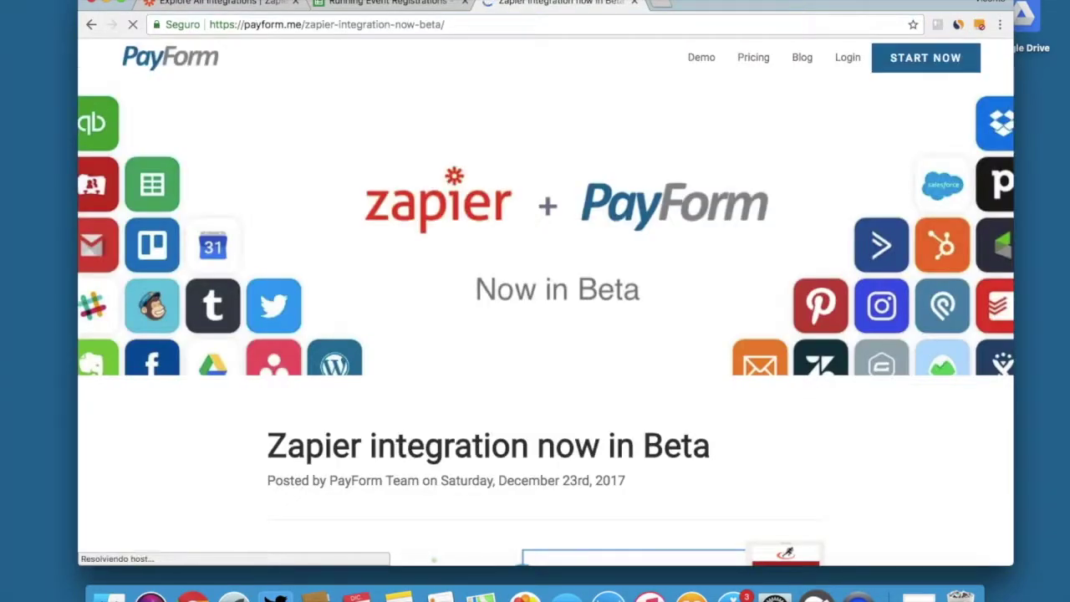
{"action": "scroll", "coordinate": [761, 312], "scroll_direction": "down", "scroll_amount": 15}
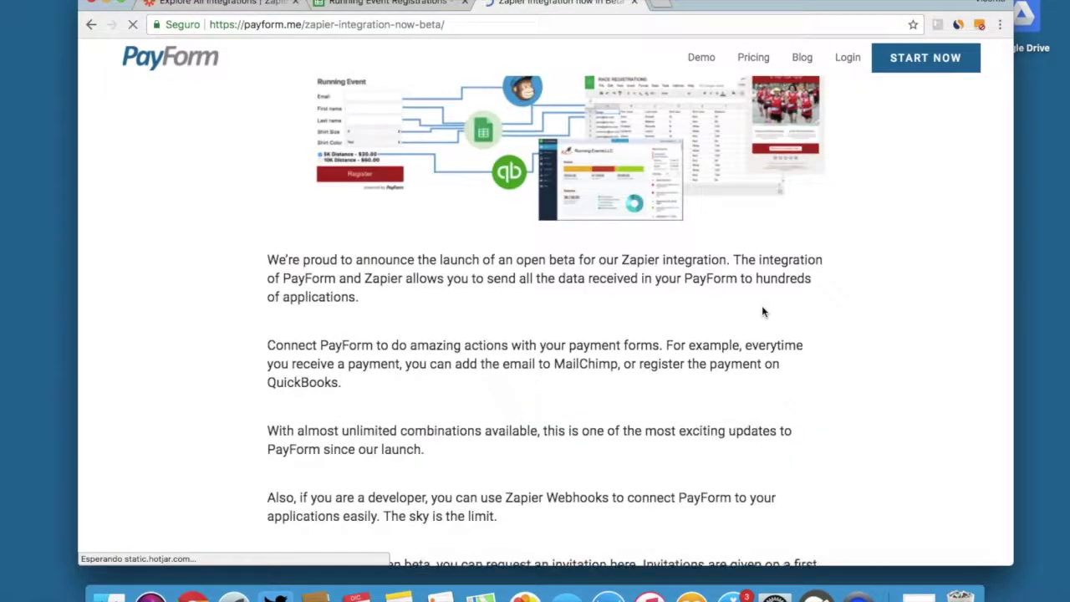
{"action": "left_click", "coordinate": [450, 243]}
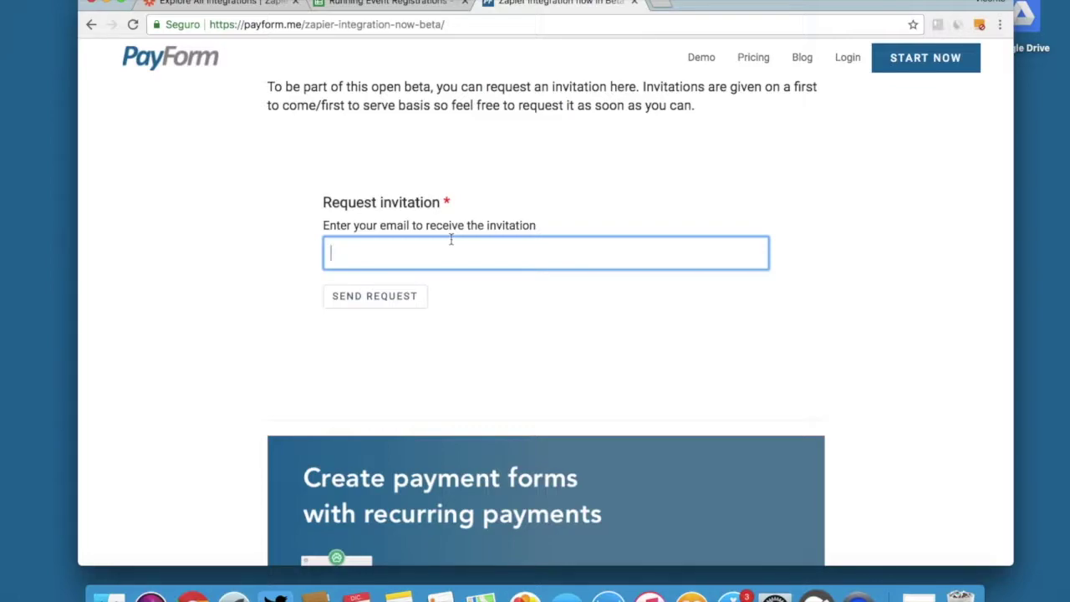
- Return to Zapier, browse the available apps and start making a new Zap
{"action": "left_click", "coordinate": [234, 4]}
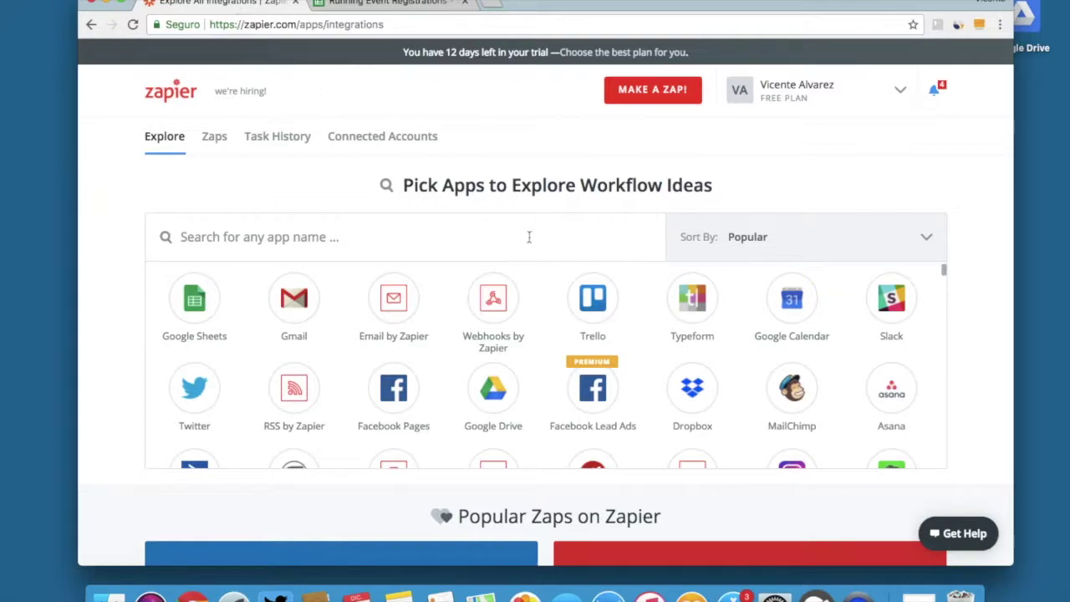
{"action": "scroll", "coordinate": [598, 355], "scroll_direction": "down", "scroll_amount": 2}
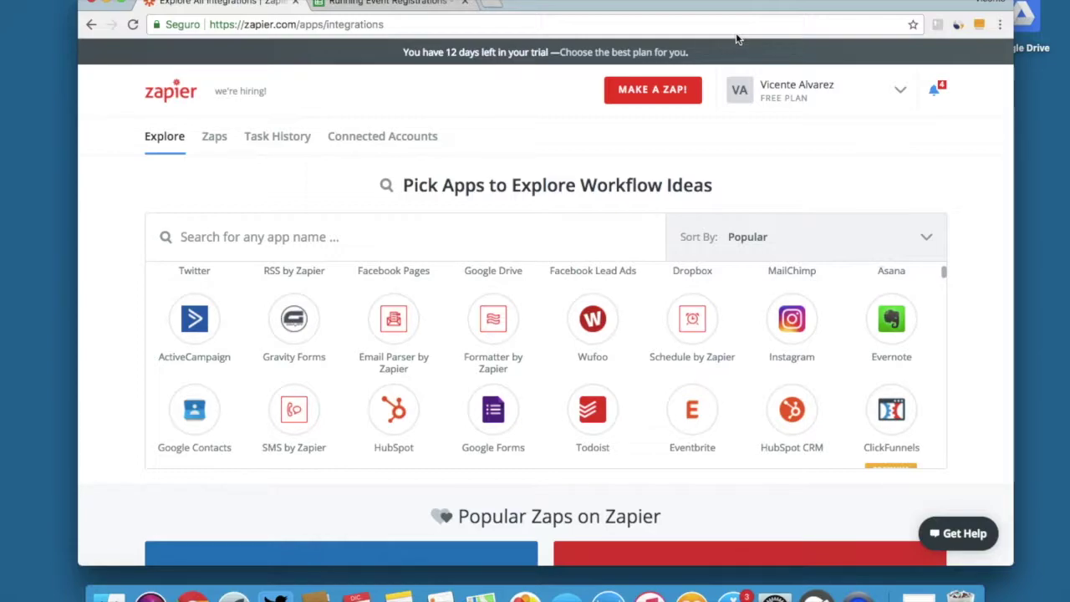
{"action": "left_click", "coordinate": [652, 92]}
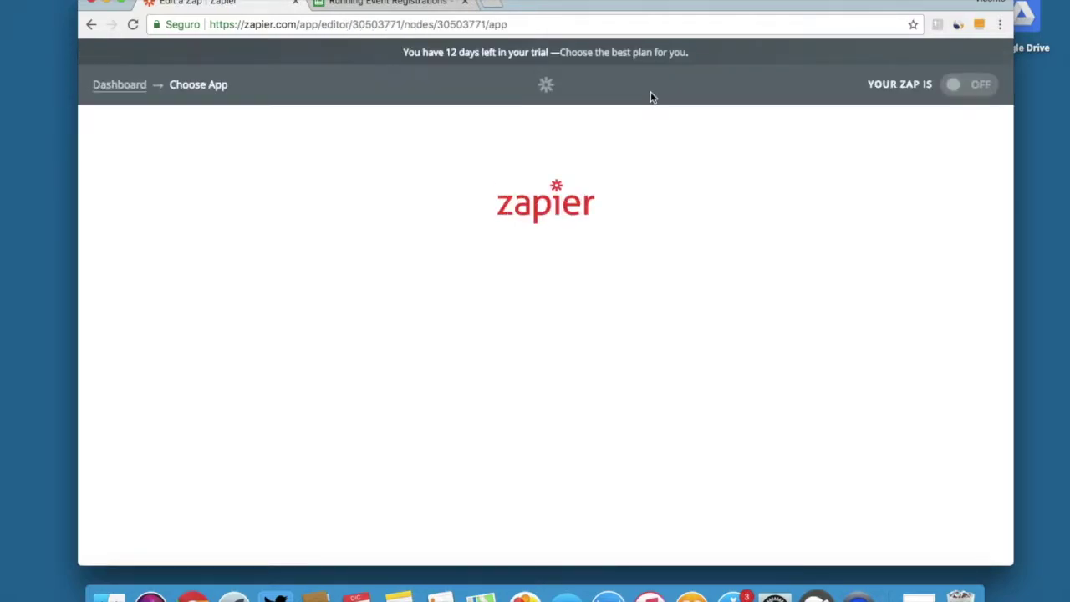
- Check the column headers in the Running Event Registrations spreadsheet, and choose PayForm as the Zap's trigger app
{"action": "left_click", "coordinate": [374, 10]}
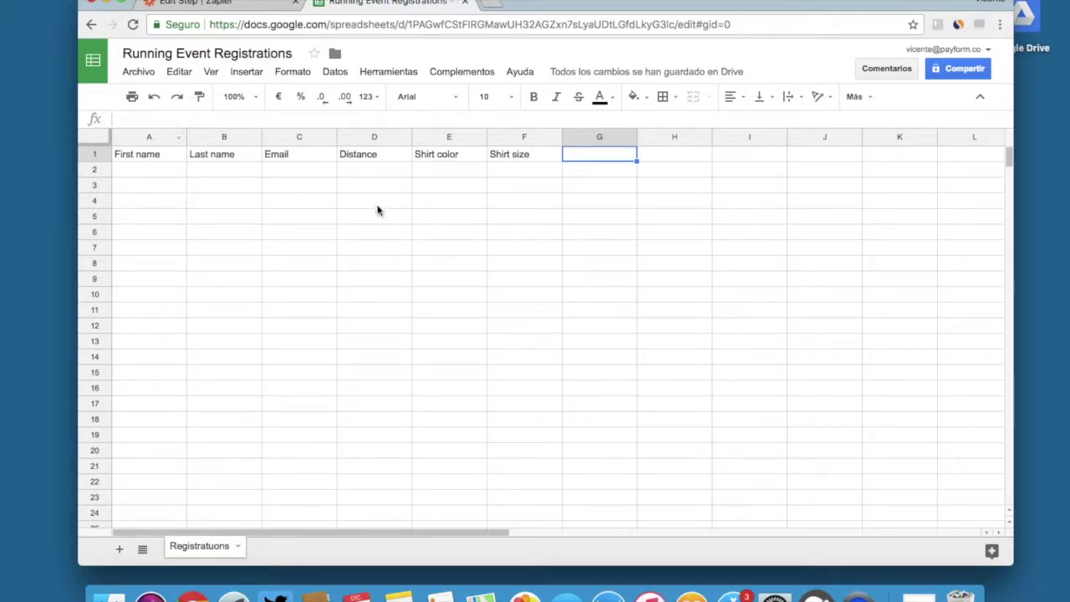
{"action": "left_click", "coordinate": [224, 3]}
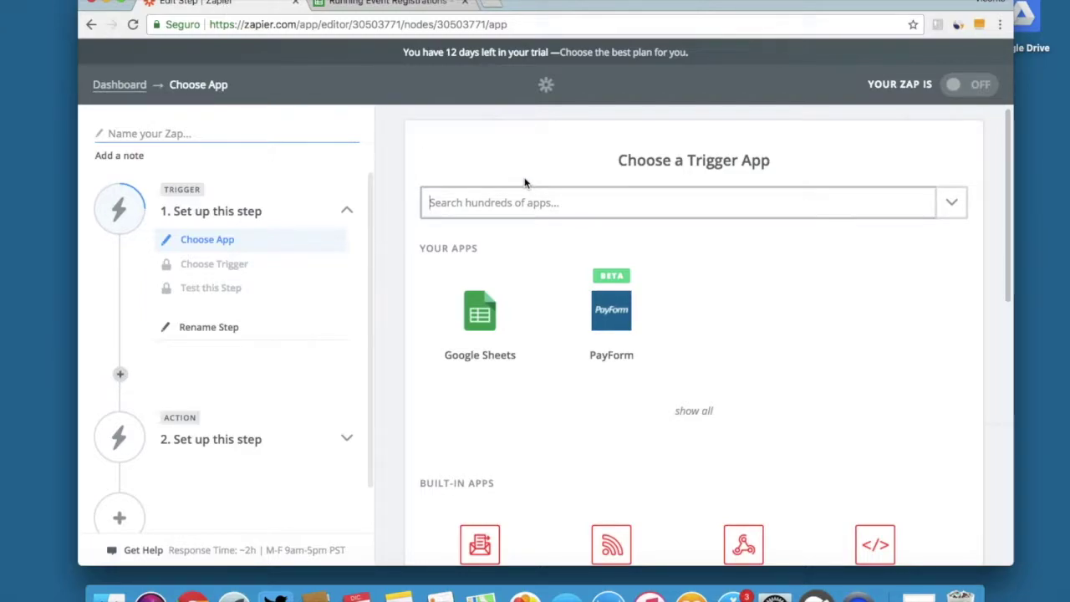
{"action": "left_click", "coordinate": [531, 203]}
{"action": "type", "text": "payform"}
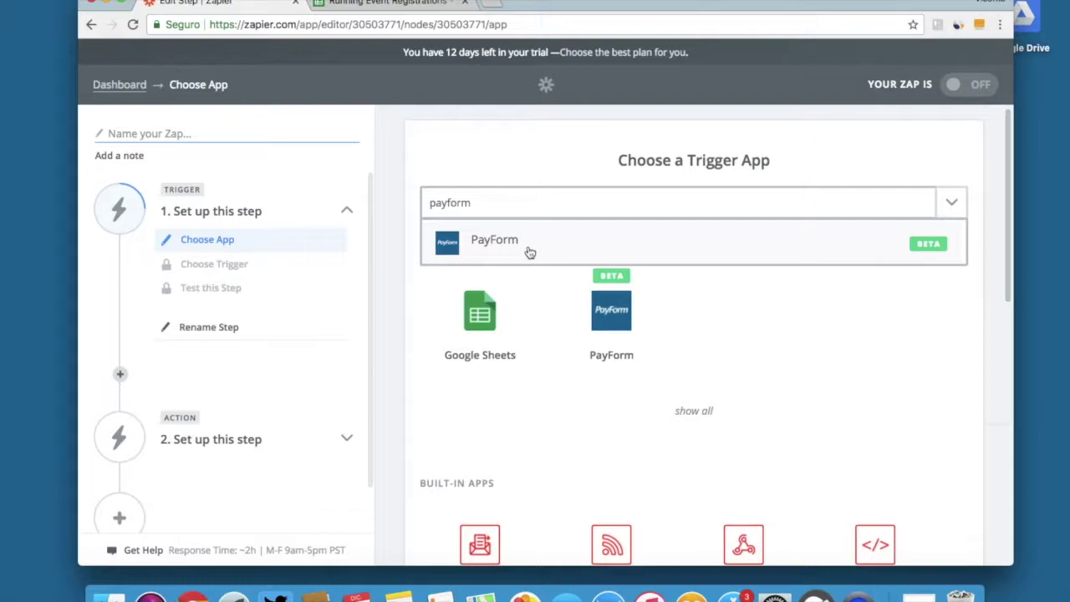
{"action": "left_click", "coordinate": [528, 245]}
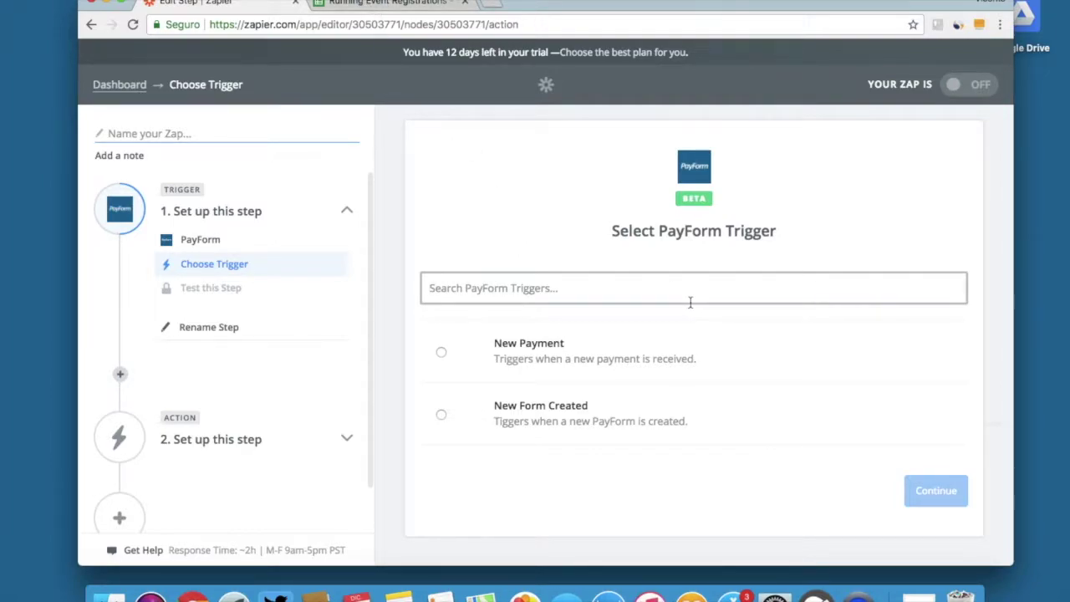
- Set the PayForm trigger to New Payment and save it with the already connected PayForm account
{"action": "left_click", "coordinate": [564, 356]}
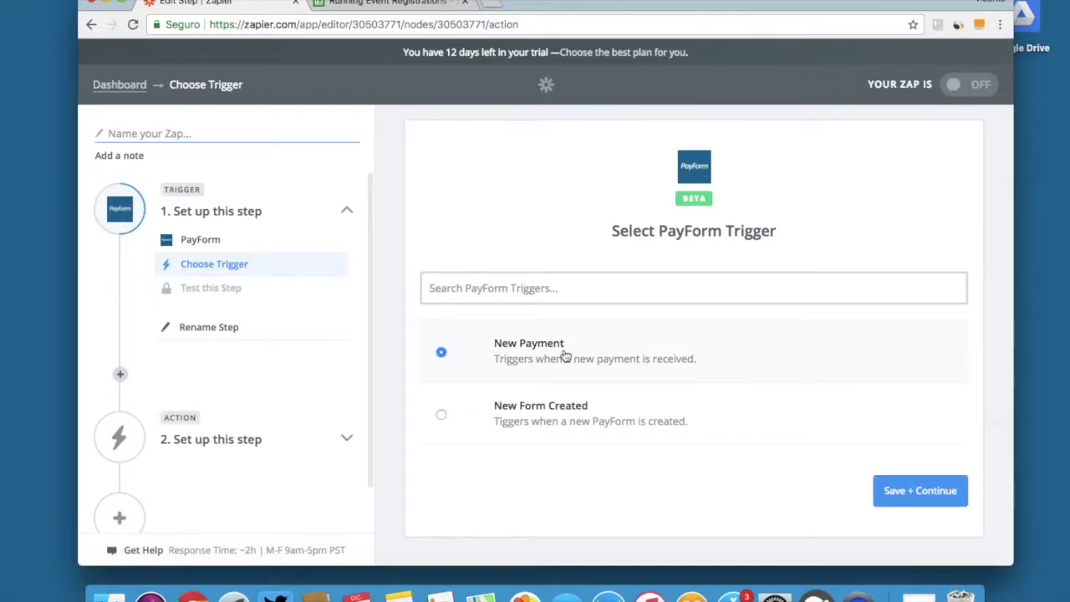
{"action": "left_click", "coordinate": [899, 502]}
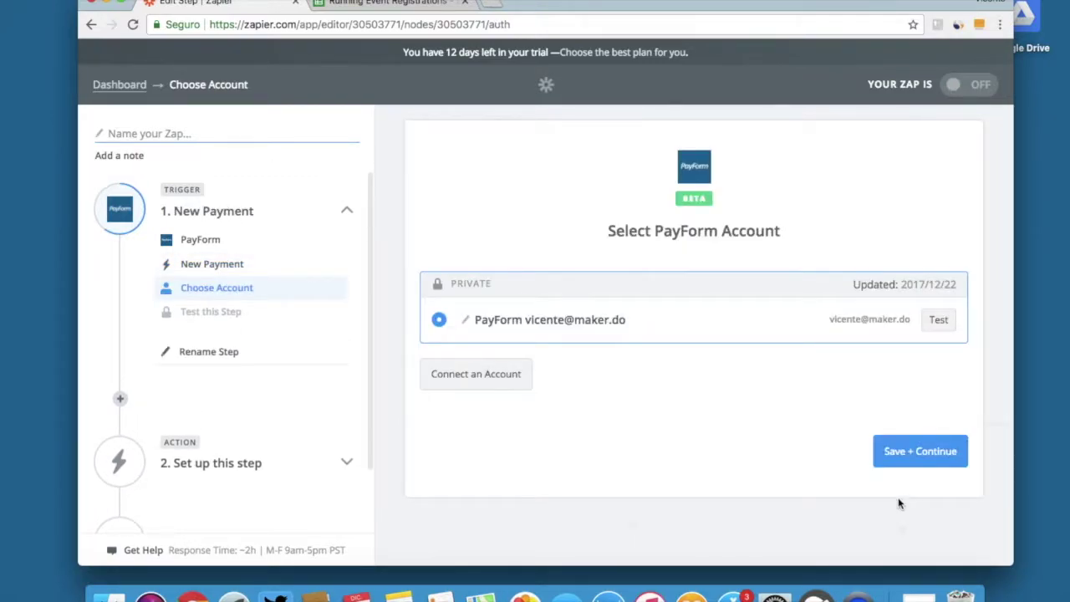
{"action": "left_click", "coordinate": [903, 450]}
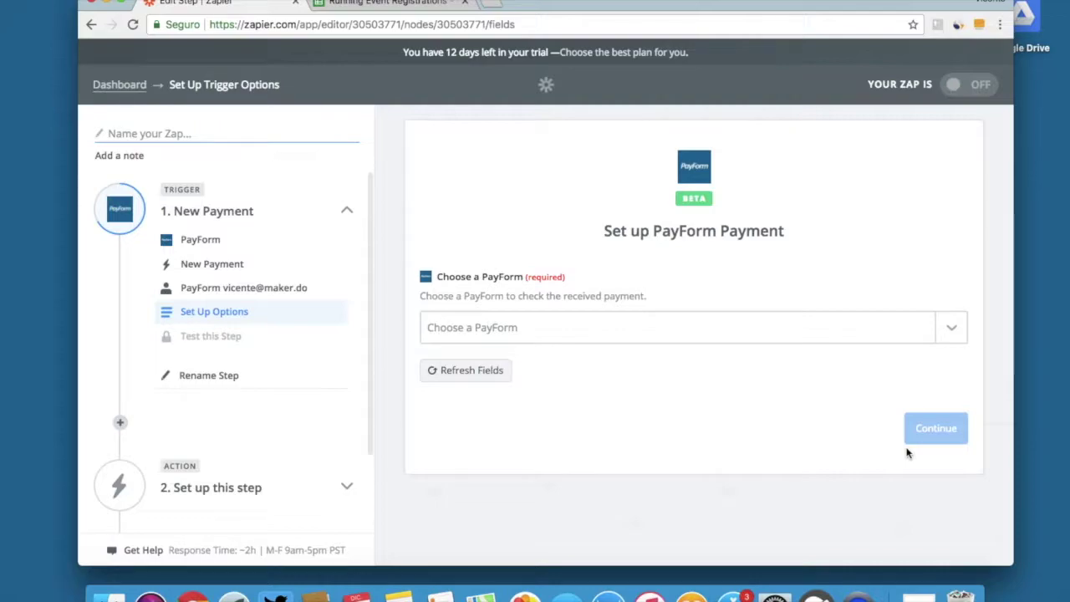
- Select Running Event as the PayForm for the trigger and test the trigger by fetching an existing payment
{"action": "left_click", "coordinate": [954, 328]}
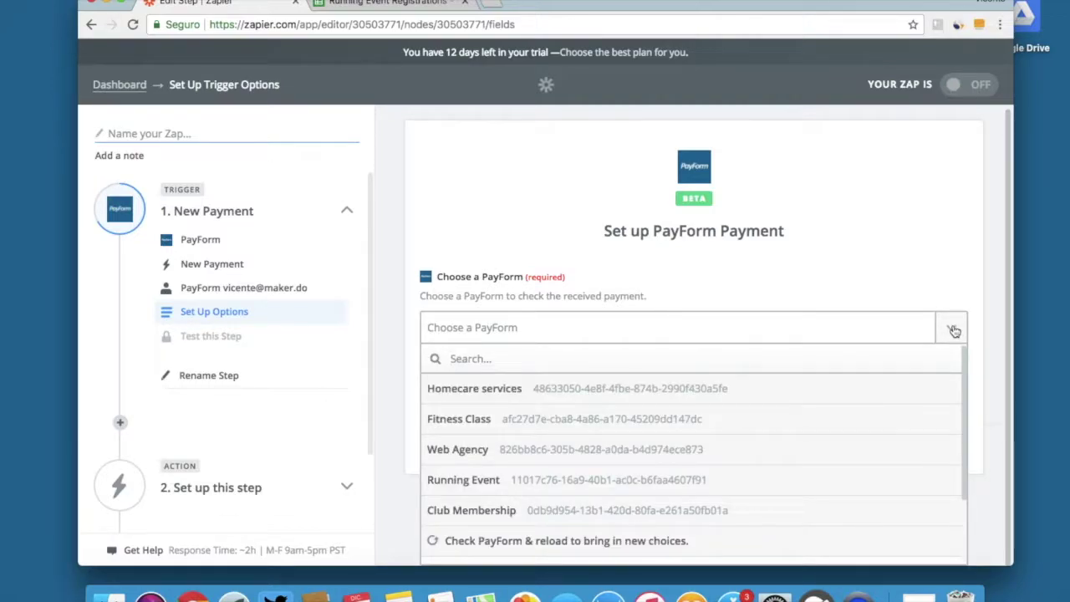
{"action": "left_click", "coordinate": [459, 480]}
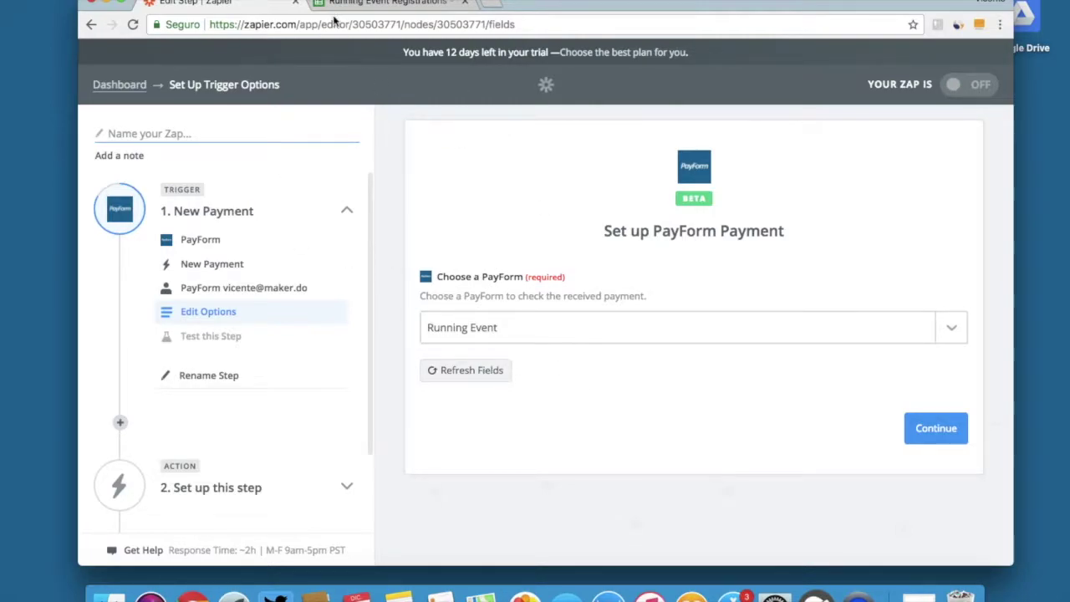
{"action": "left_click", "coordinate": [361, 7]}
{"action": "left_click", "coordinate": [219, 5]}
{"action": "left_click", "coordinate": [924, 435]}
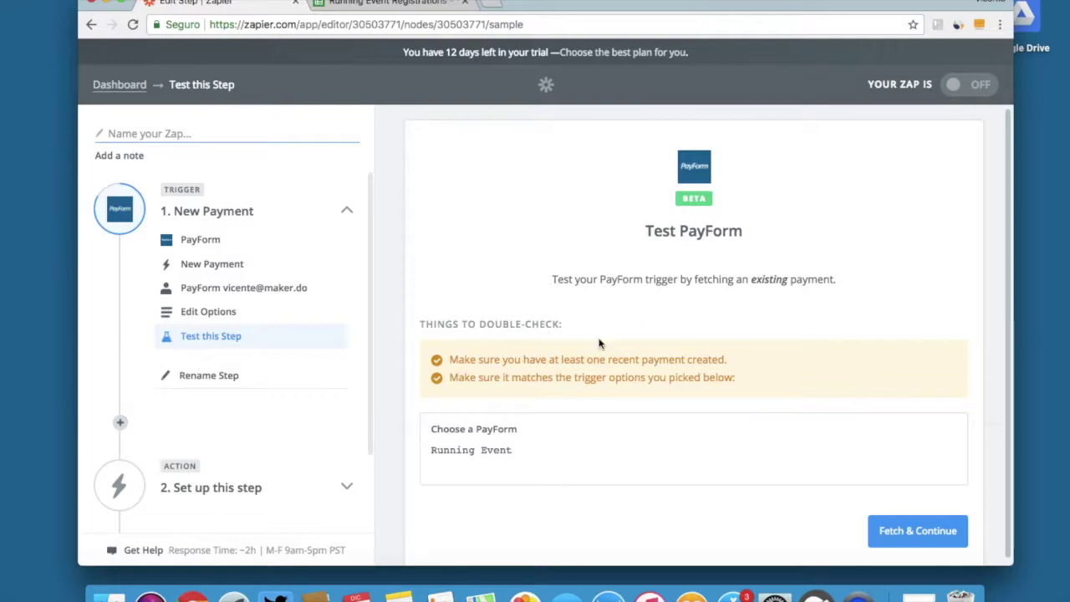
{"action": "left_click", "coordinate": [905, 530]}
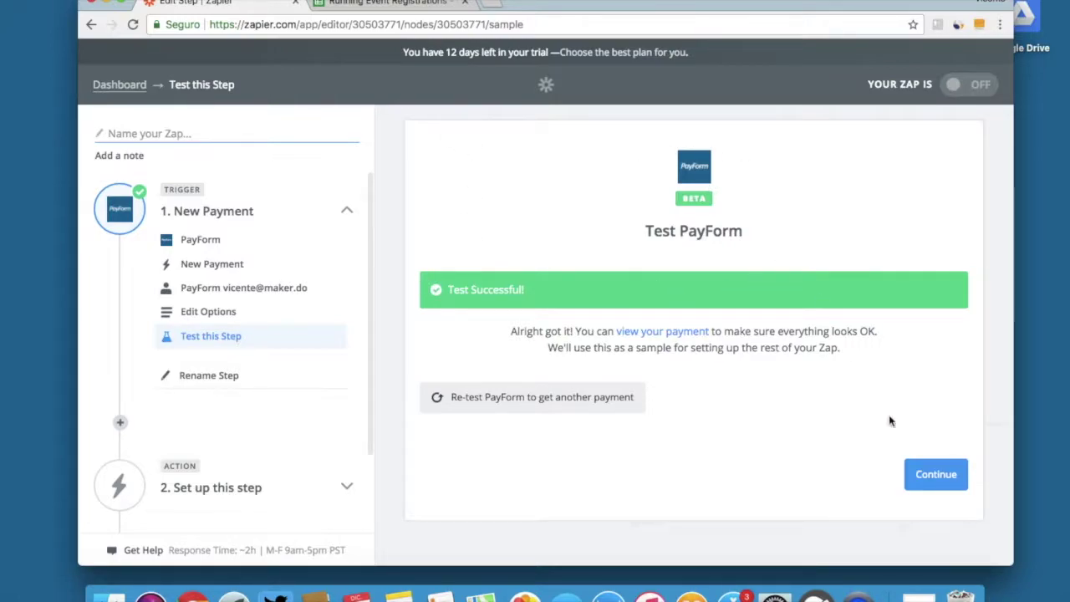
{"action": "left_click", "coordinate": [936, 475]}
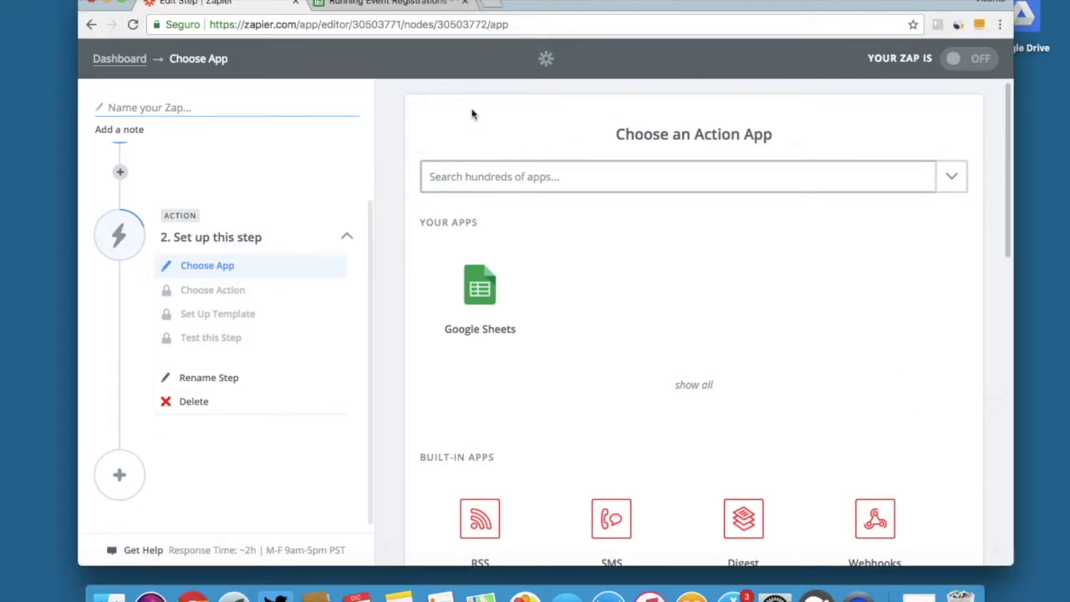
- Set the Zap's action to Create Spreadsheet Row in Google Sheets, using the already connected Google Sheets account
{"action": "left_click", "coordinate": [492, 294]}
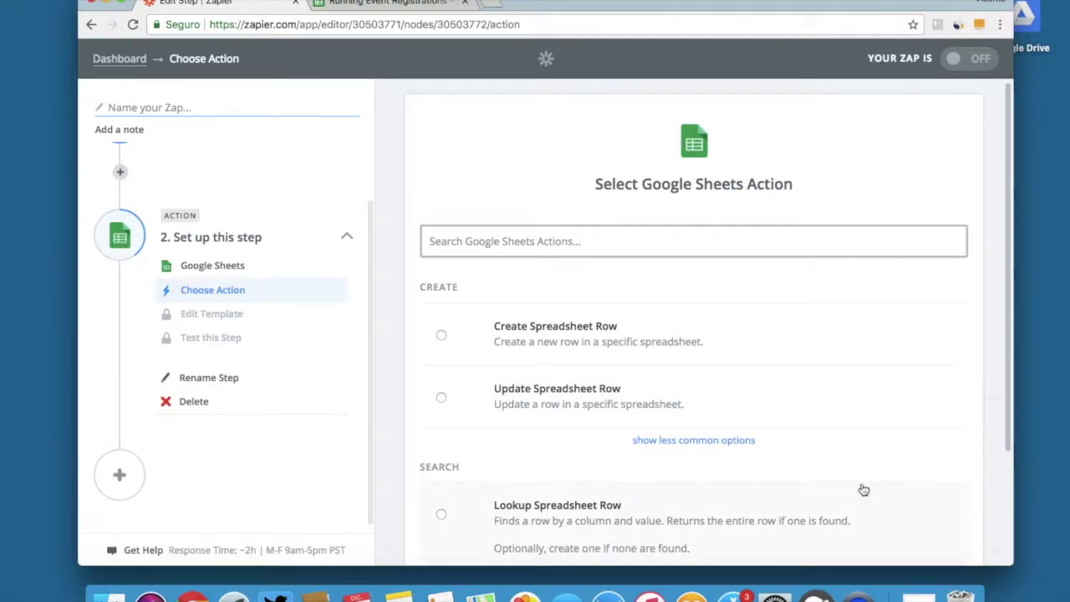
{"action": "scroll", "coordinate": [864, 489], "scroll_direction": "down", "scroll_amount": 2}
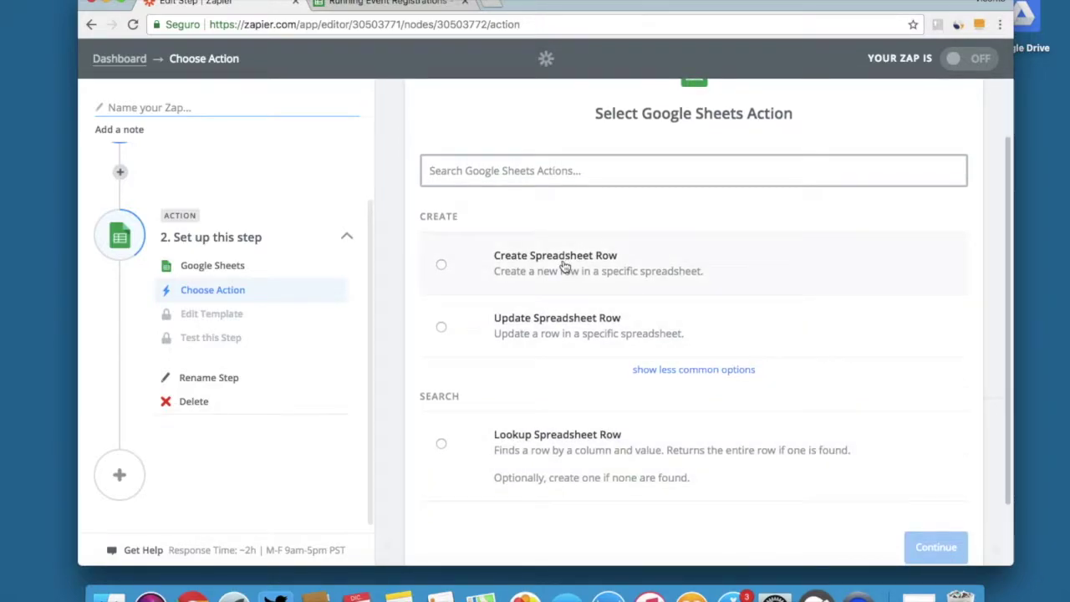
{"action": "left_click", "coordinate": [382, 3]}
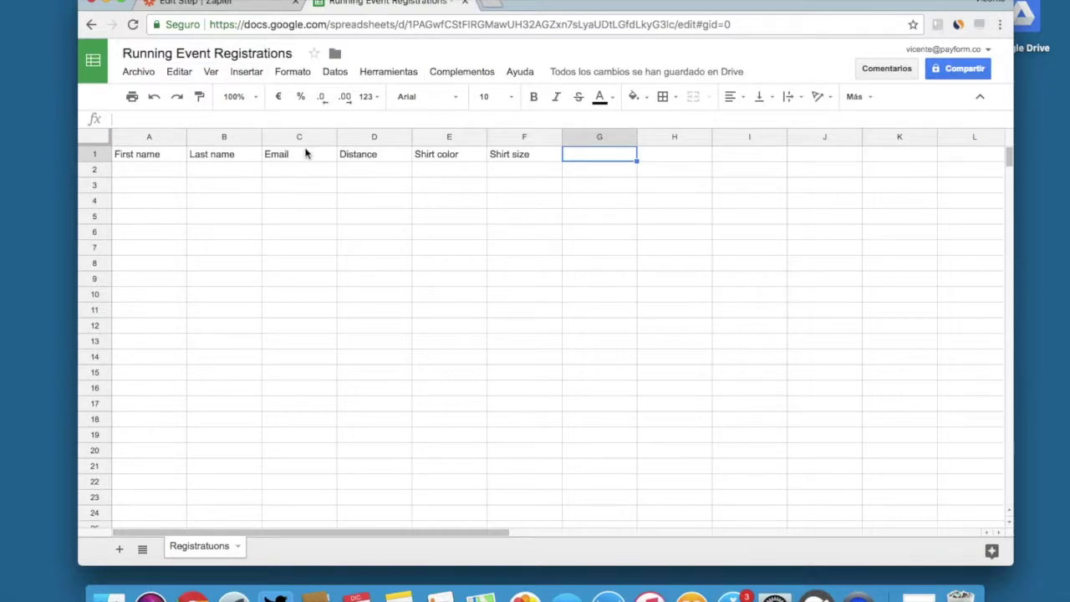
{"action": "left_click", "coordinate": [227, 5]}
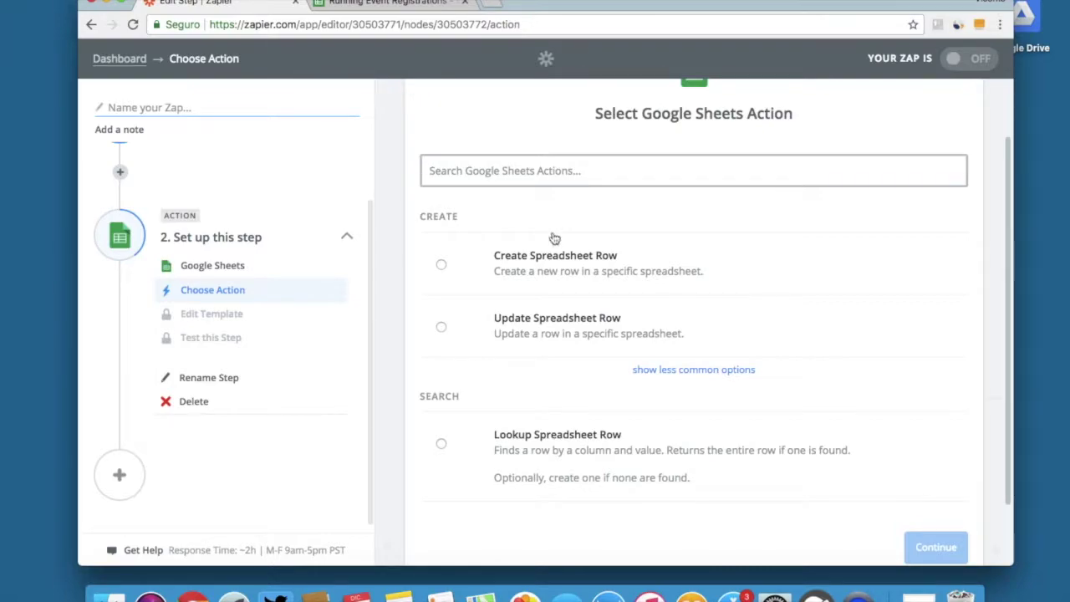
{"action": "left_click", "coordinate": [585, 269]}
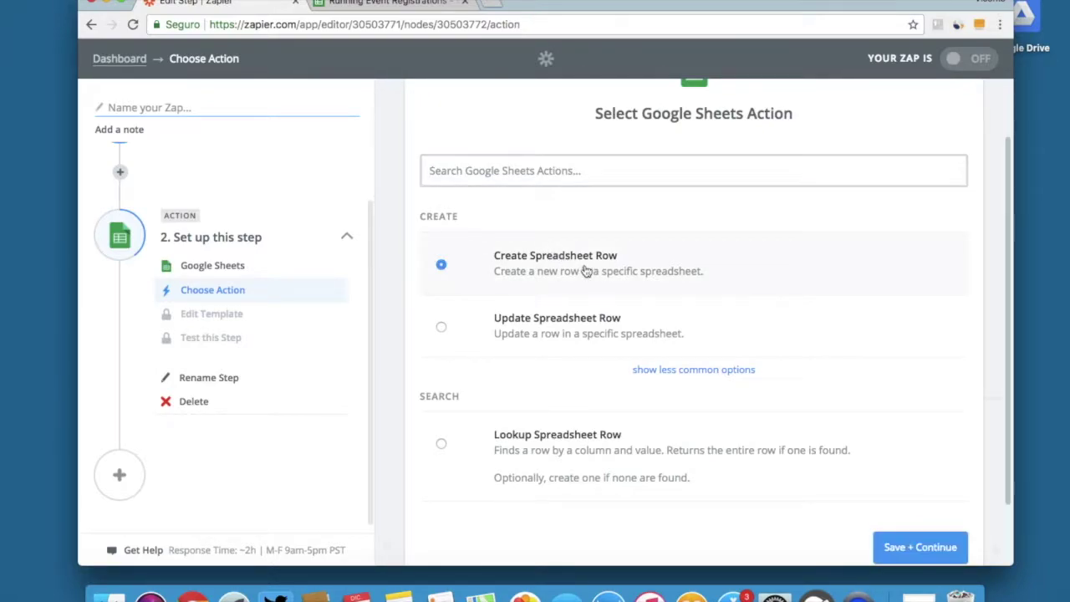
{"action": "left_click", "coordinate": [908, 555]}
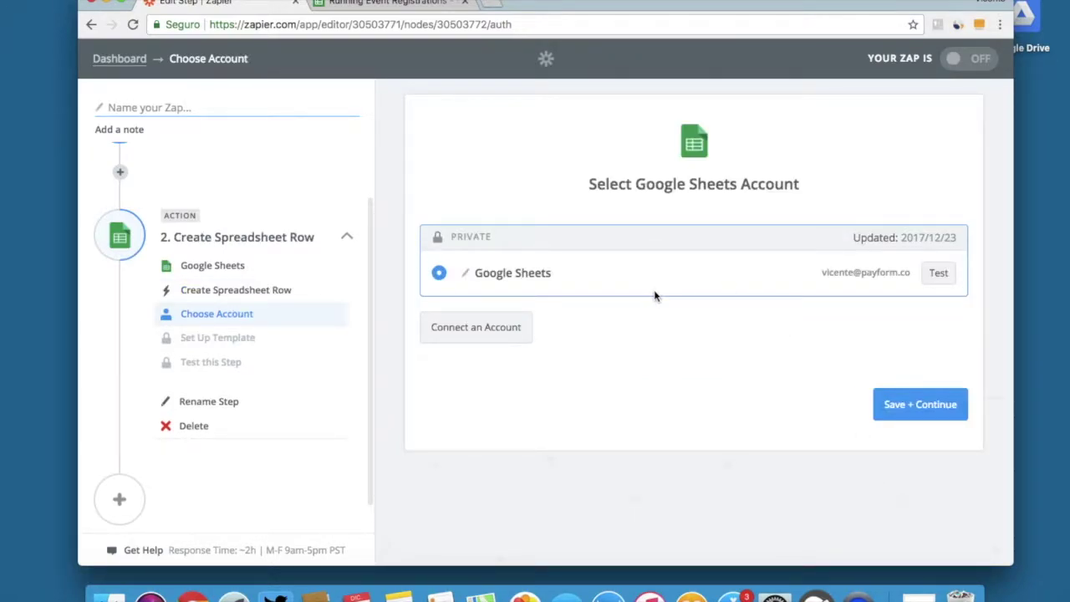
{"action": "left_click", "coordinate": [912, 409]}
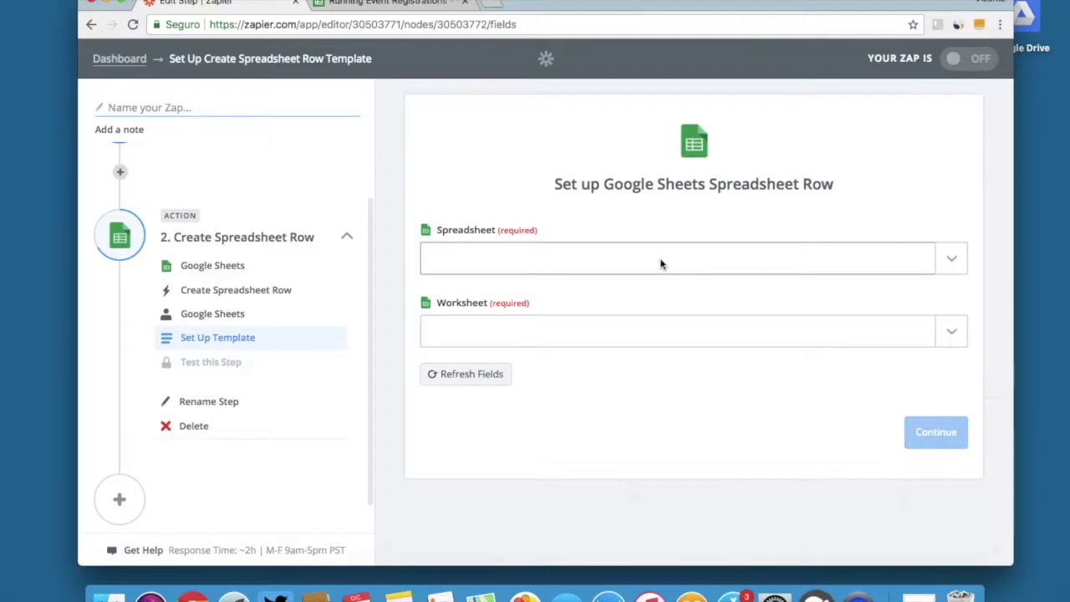
- Set the action's spreadsheet to Running Event Registrations and its worksheet to Registratuons
{"action": "left_click", "coordinate": [581, 324]}
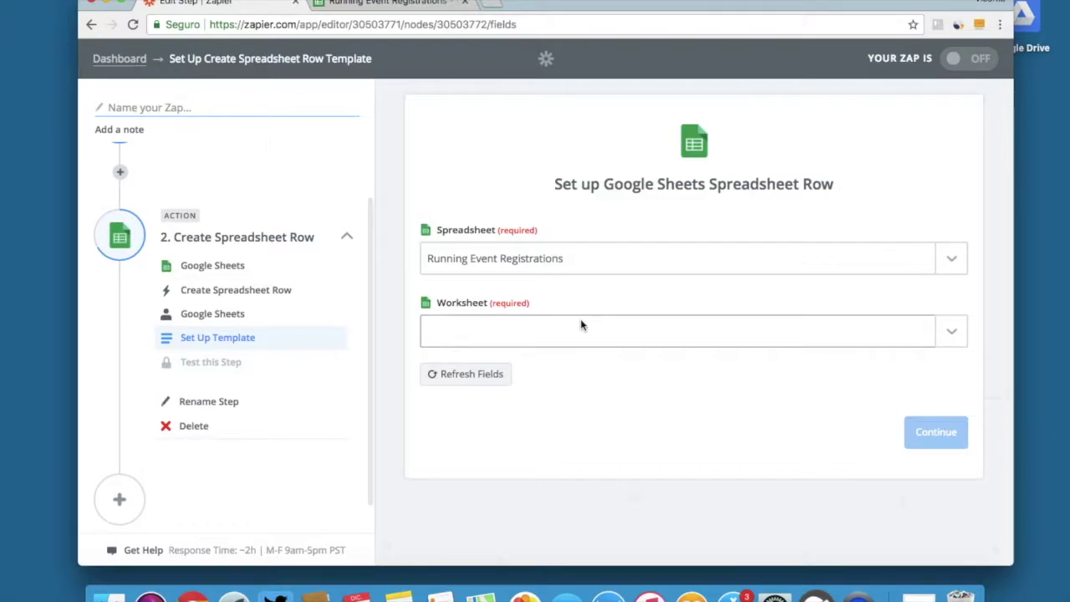
{"action": "left_click", "coordinate": [385, 7]}
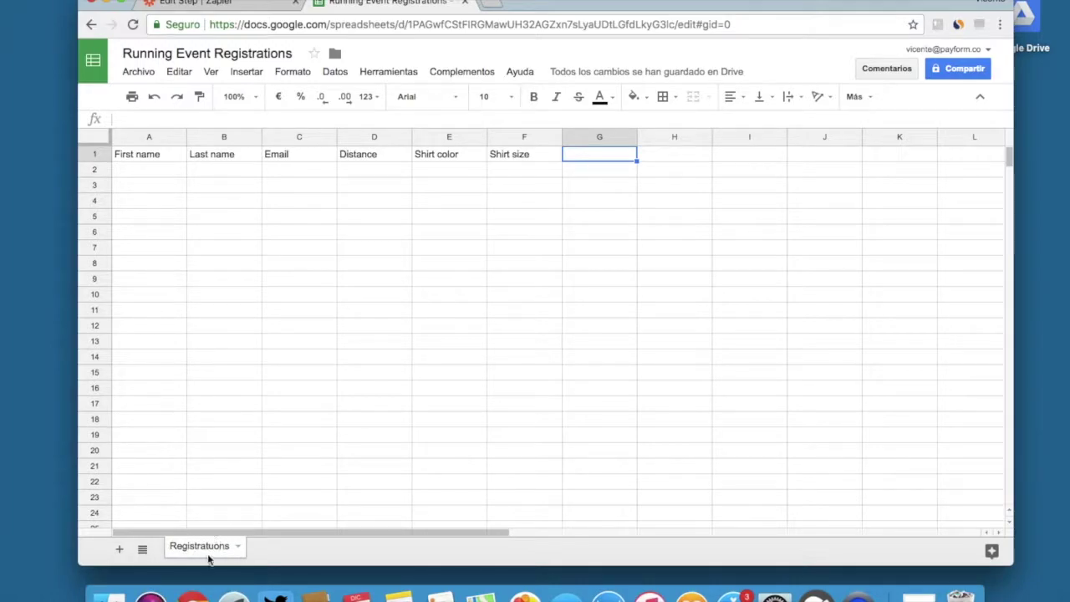
{"action": "left_click", "coordinate": [194, 5]}
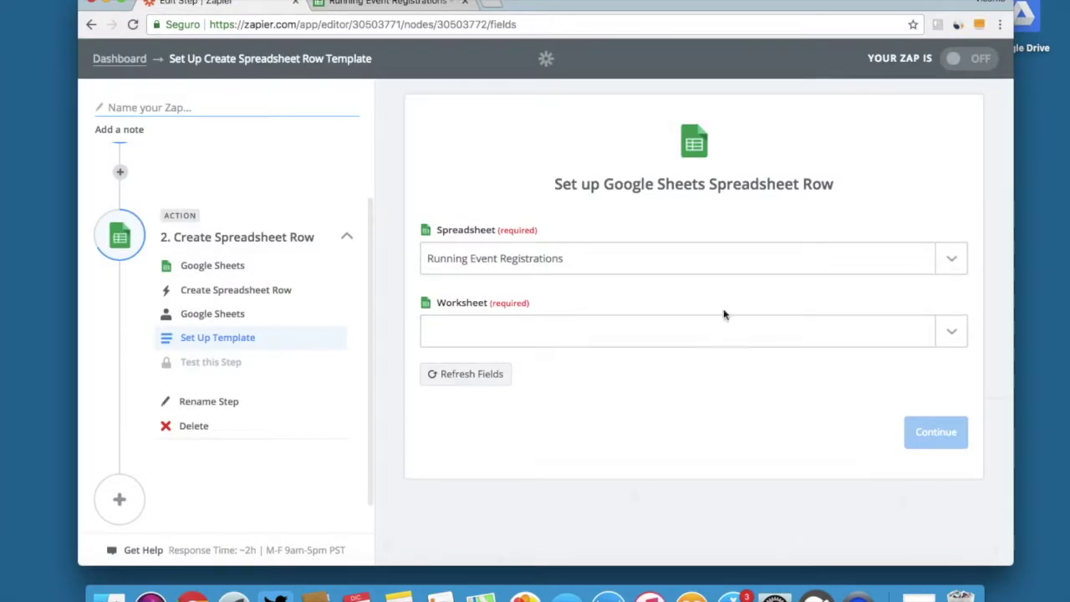
{"action": "left_click", "coordinate": [575, 333]}
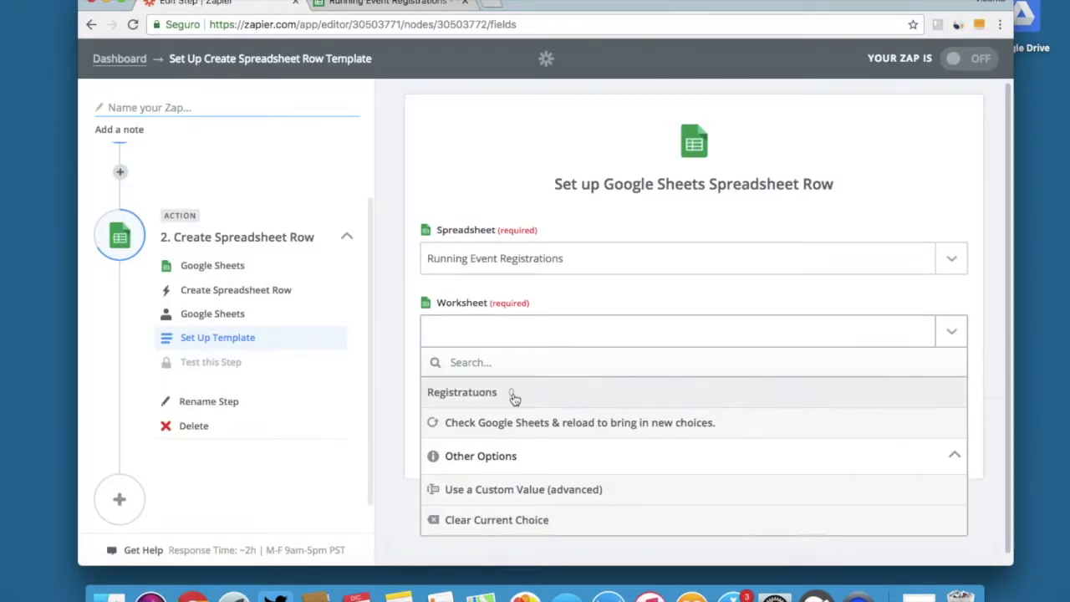
{"action": "left_click", "coordinate": [481, 392]}
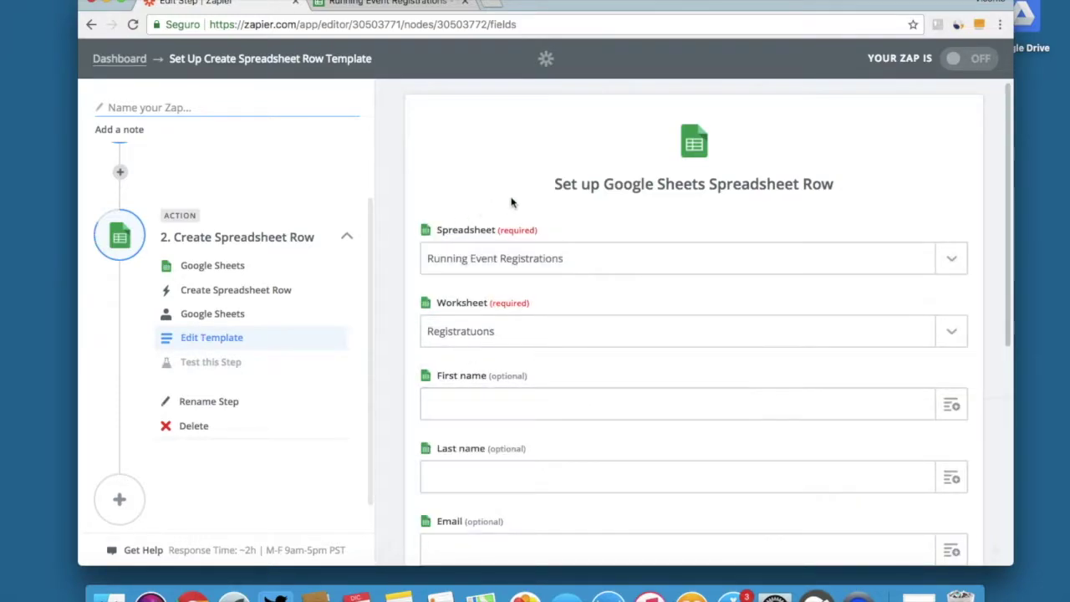
- Compare the action's fields with the sheet's column headings, and map First name to Form Fields First Name from the New Payment trigger
{"action": "scroll", "coordinate": [923, 404], "scroll_direction": "down", "scroll_amount": 5}
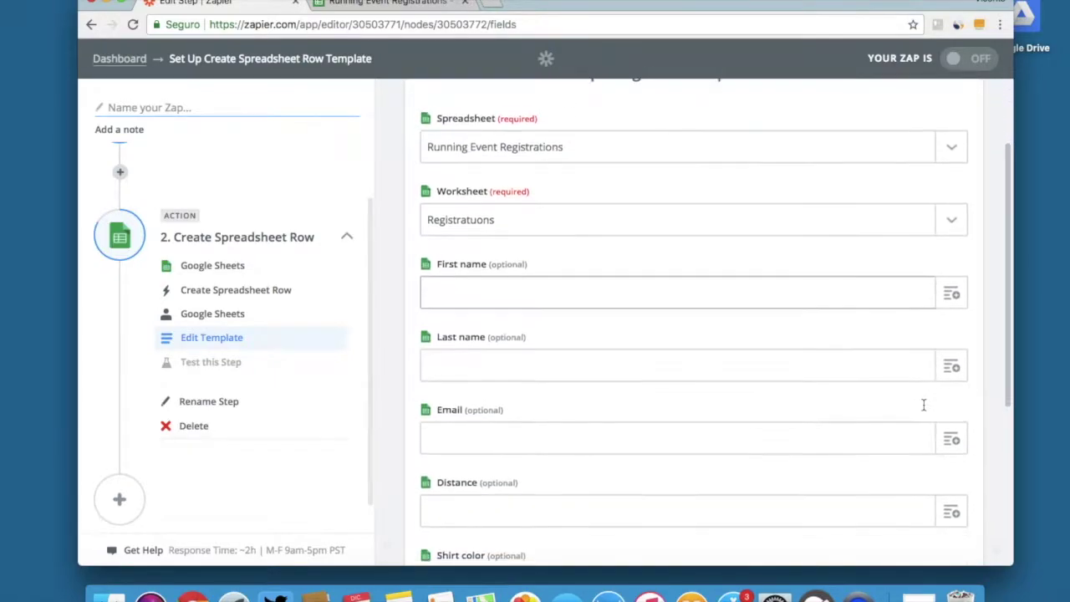
{"action": "scroll", "coordinate": [664, 179], "scroll_direction": "up", "scroll_amount": 1}
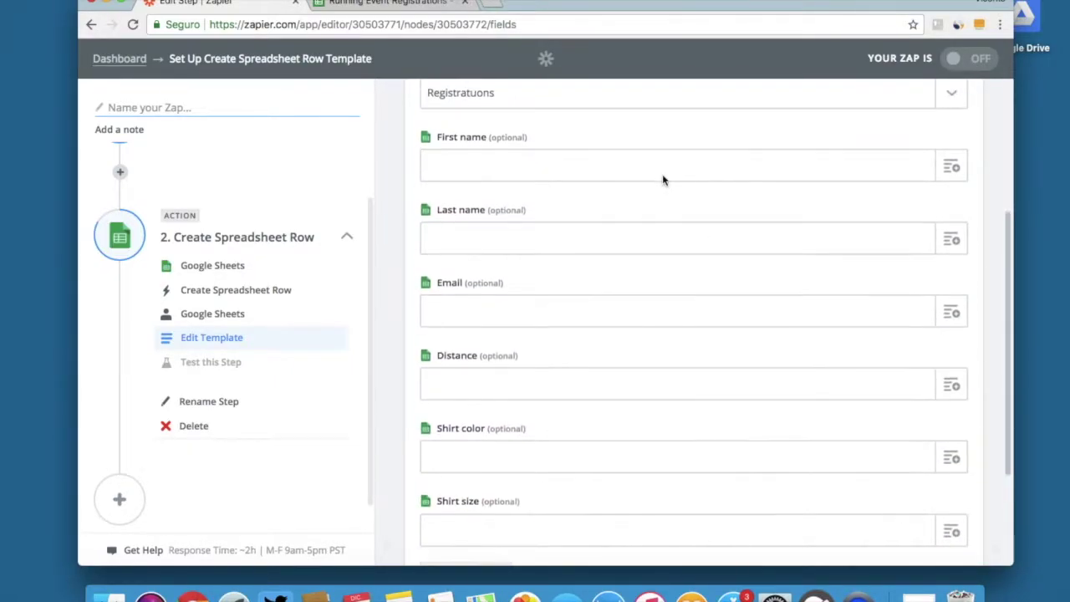
{"action": "left_click", "coordinate": [364, 5]}
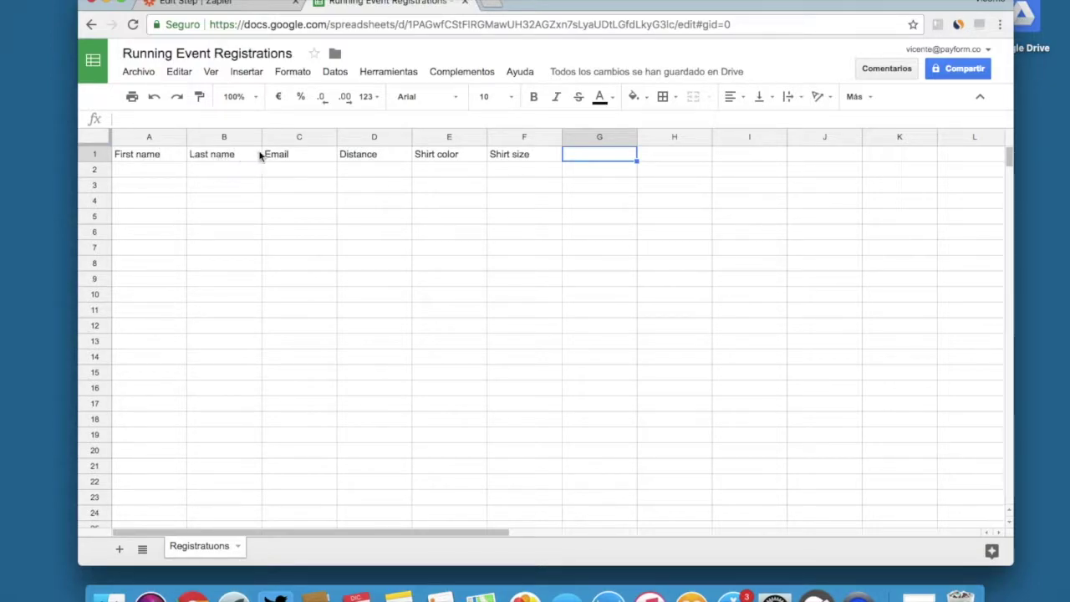
{"action": "left_click", "coordinate": [213, 4]}
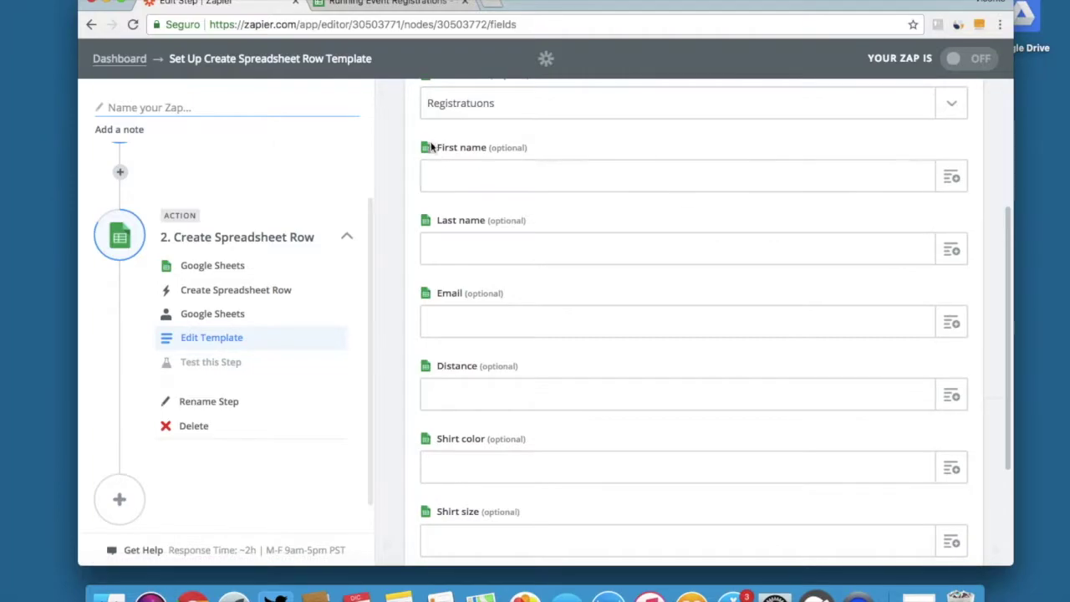
{"action": "left_click", "coordinate": [951, 181]}
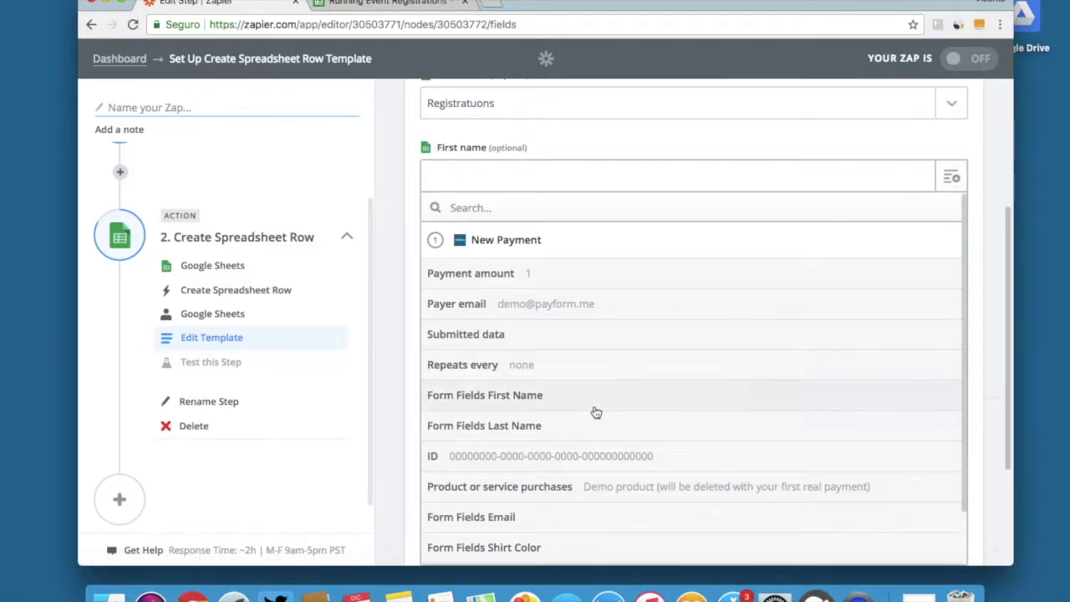
{"action": "scroll", "coordinate": [594, 411], "scroll_direction": "down", "scroll_amount": 2}
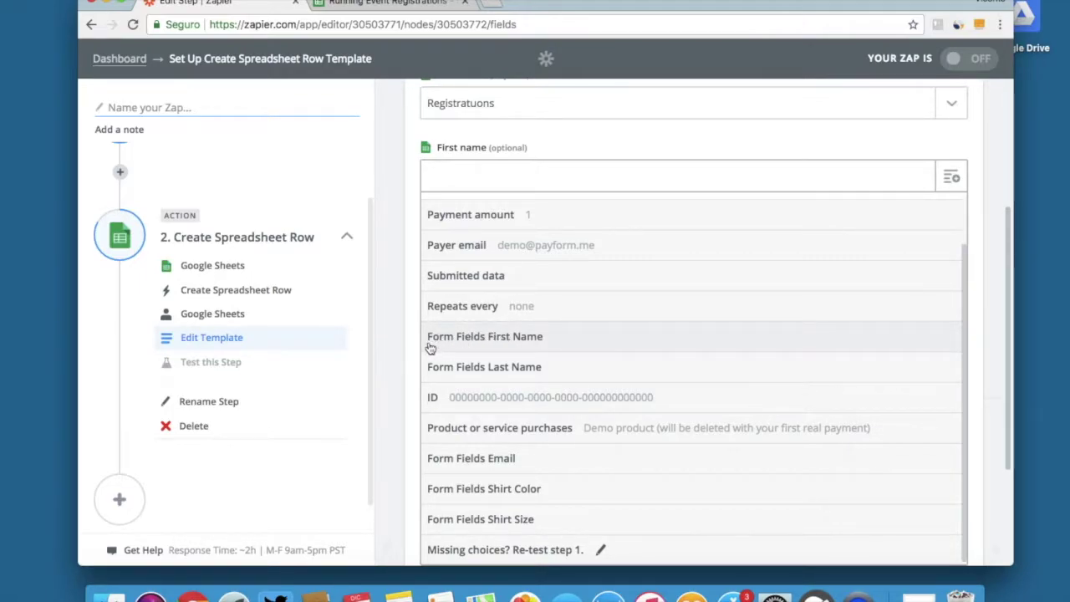
{"action": "left_click", "coordinate": [504, 346]}
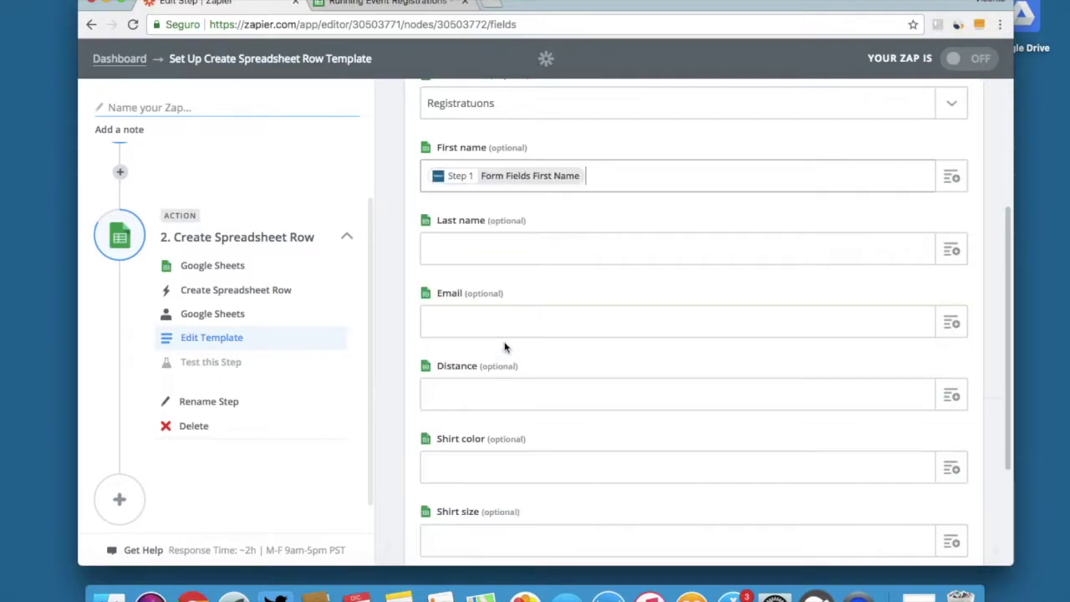
- Map the Last name column to Form Fields Last Name and the Email column to Form Fields Email
{"action": "left_click", "coordinate": [952, 252]}
{"action": "scroll", "coordinate": [520, 420], "scroll_direction": "down", "scroll_amount": 2}
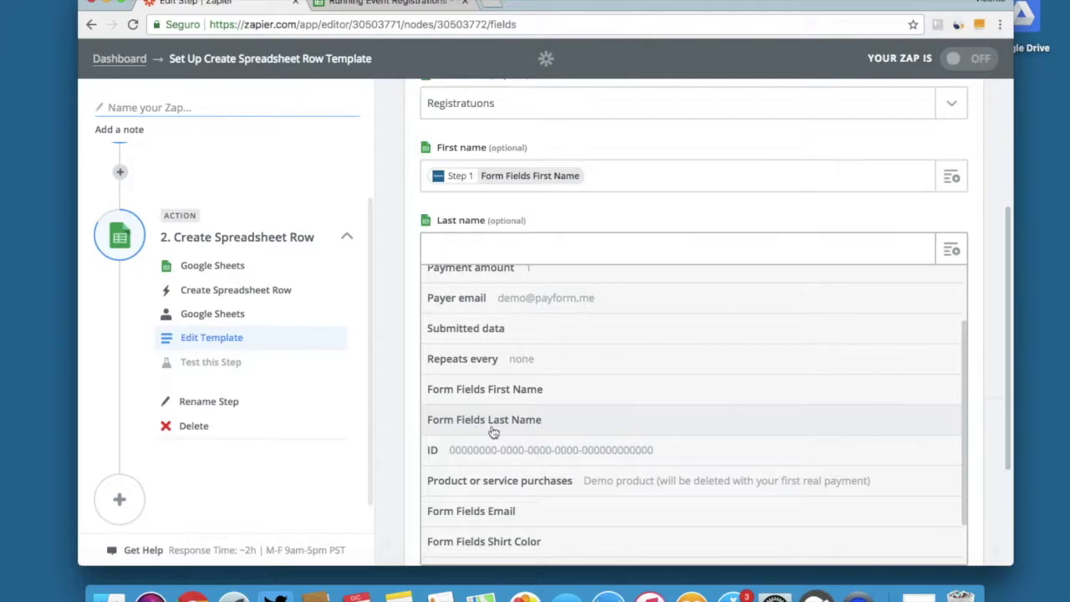
{"action": "left_click", "coordinate": [493, 429]}
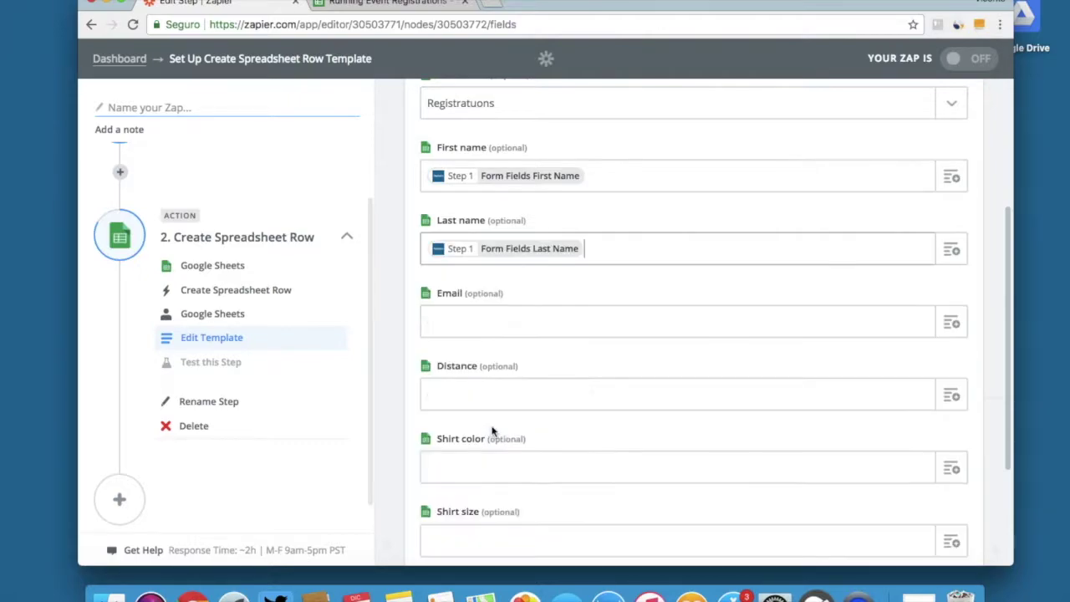
{"action": "left_click", "coordinate": [951, 324]}
{"action": "scroll", "coordinate": [702, 476], "scroll_direction": "down", "scroll_amount": 5}
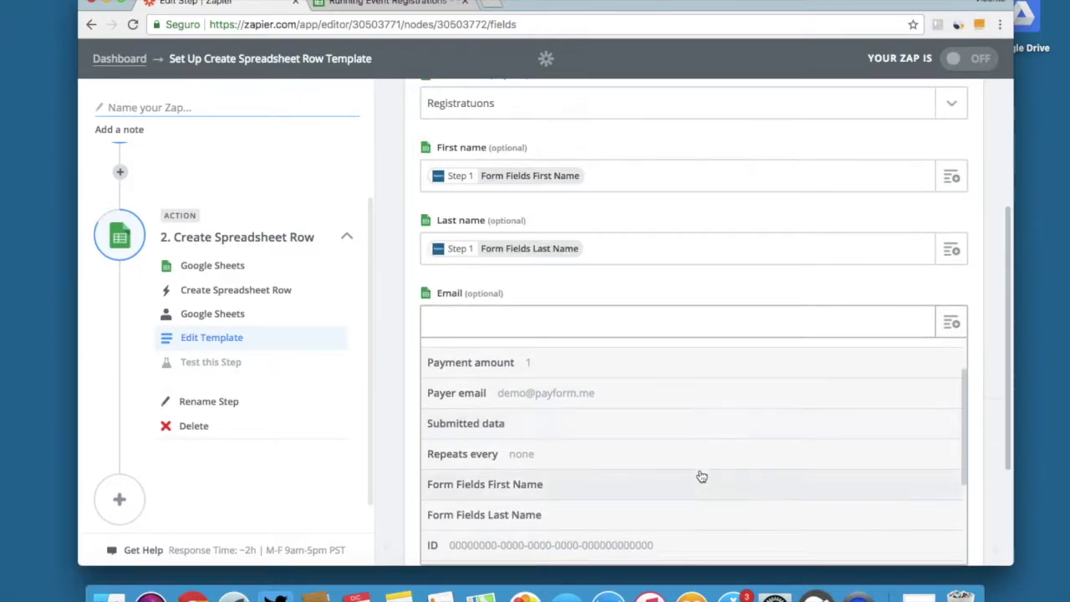
{"action": "left_click", "coordinate": [504, 459]}
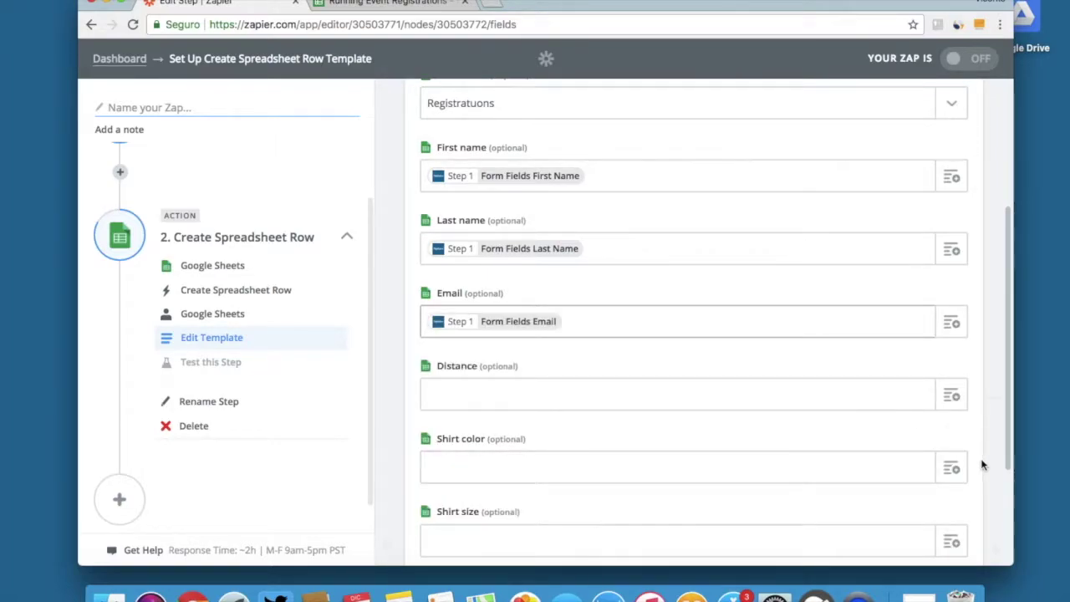
{"action": "scroll", "coordinate": [969, 455], "scroll_direction": "down", "scroll_amount": 3}
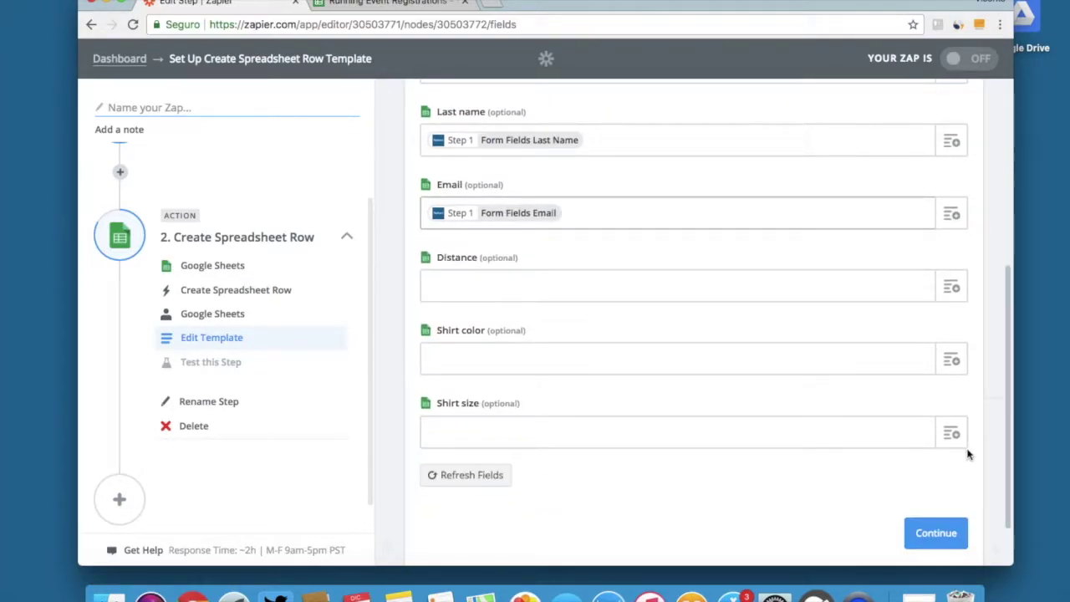
{"action": "left_click", "coordinate": [953, 289]}
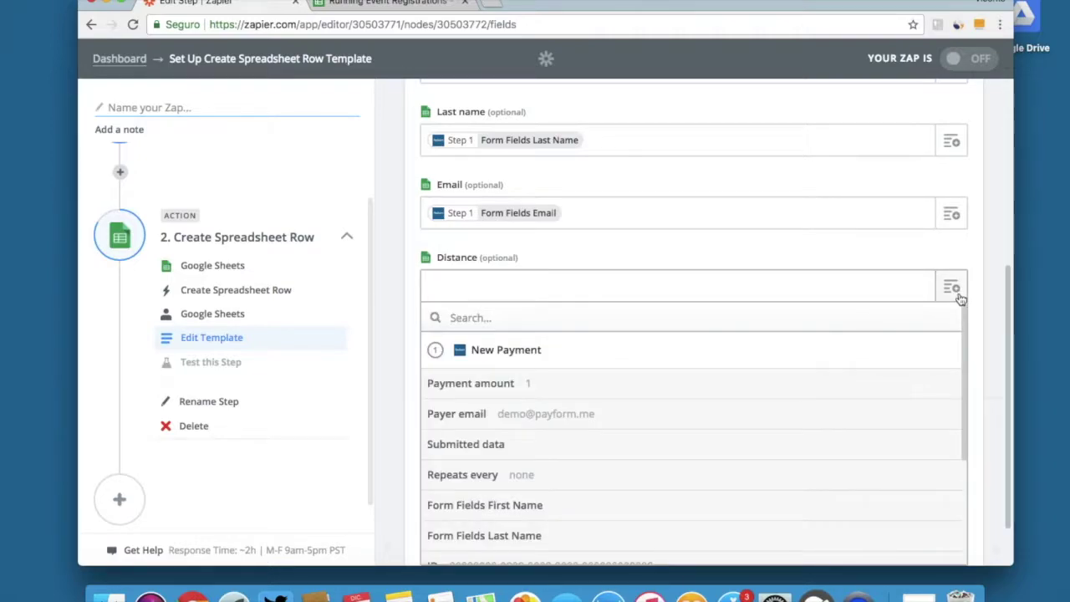
{"action": "scroll", "coordinate": [625, 465], "scroll_direction": "down", "scroll_amount": 1}
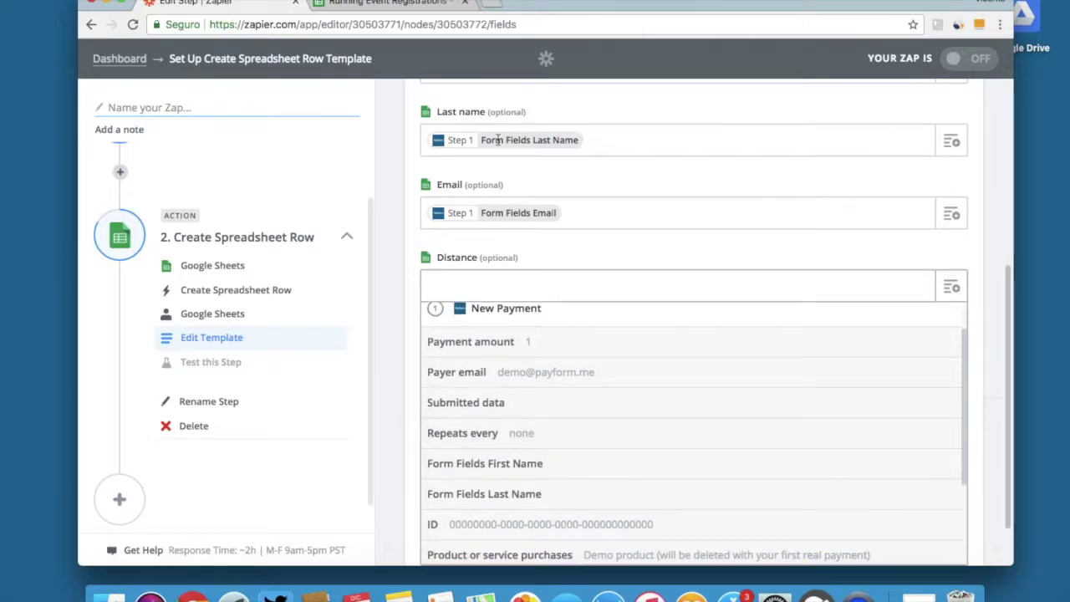
{"action": "left_click", "coordinate": [981, 191]}
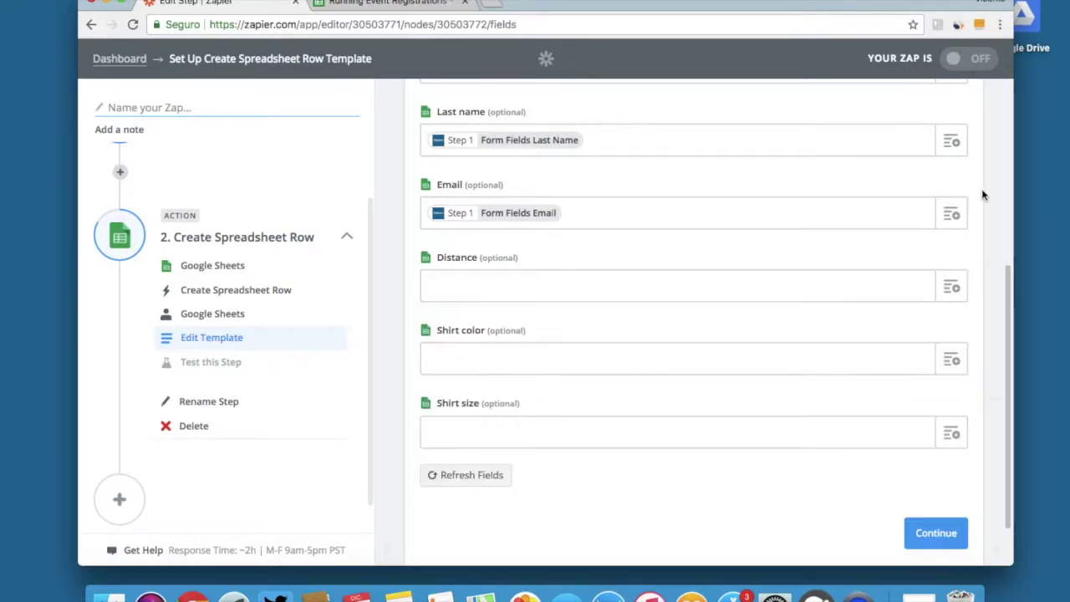
- Open payform.me/demo2 in a new browser tab and examine the 5K and 10K distance options on the Running Event form
{"action": "left_click", "coordinate": [490, 3]}
{"action": "type", "text": "payform.me/demo2"}
{"action": "key", "text": "Return"}
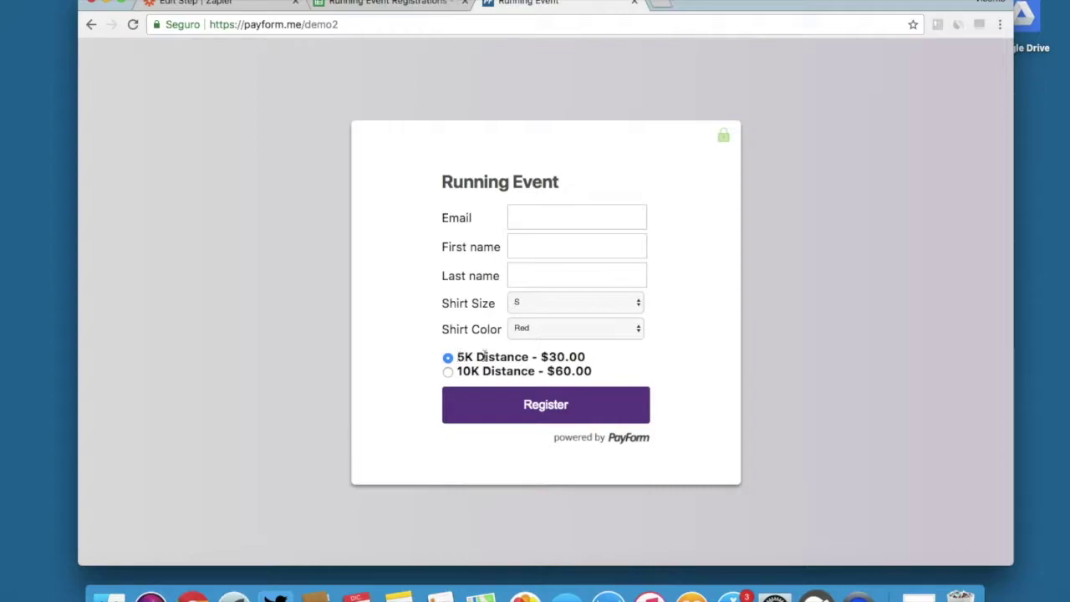
{"action": "left_click", "coordinate": [447, 371]}
{"action": "left_click", "coordinate": [447, 357]}
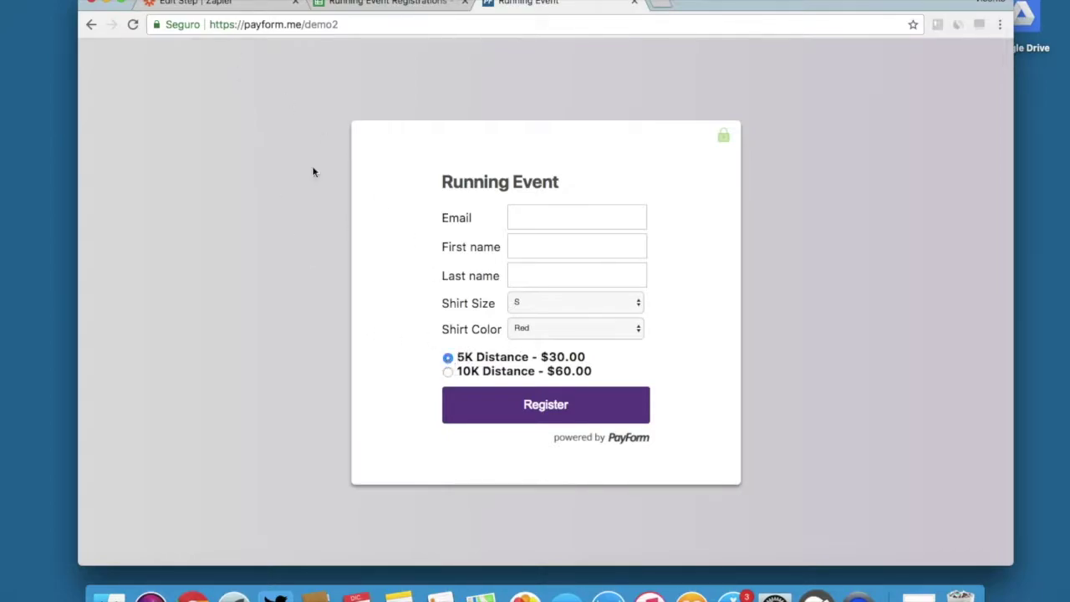
- Return to the Zap editor and map the Distance column to Product or service purchases from the PayForm trigger
{"action": "left_click", "coordinate": [210, 10]}
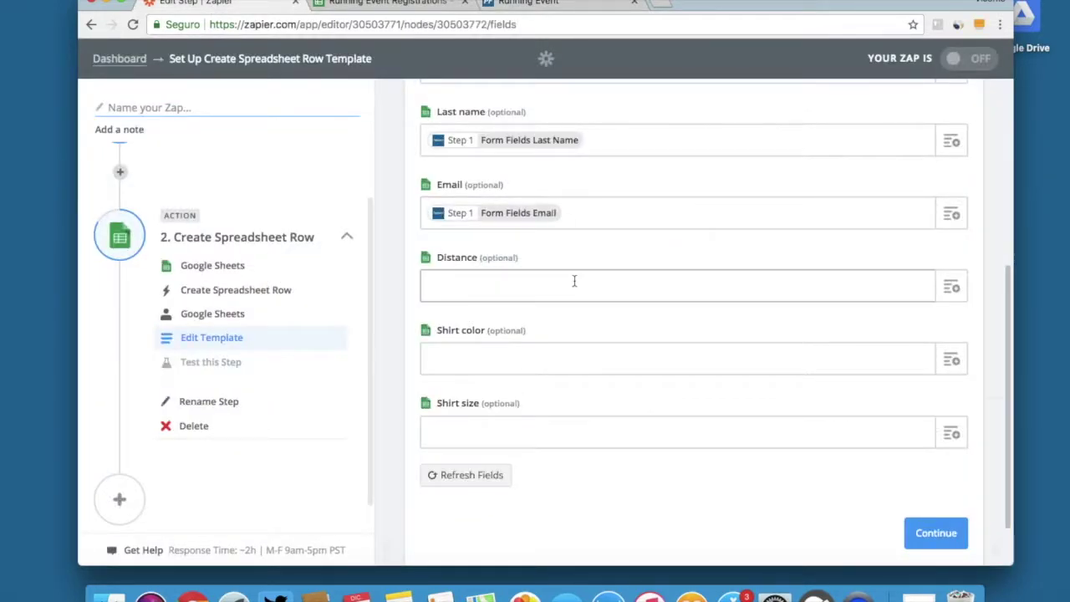
{"action": "left_click", "coordinate": [953, 289]}
{"action": "scroll", "coordinate": [713, 450], "scroll_direction": "down", "scroll_amount": 3}
{"action": "scroll", "coordinate": [713, 450], "scroll_direction": "down", "scroll_amount": 2}
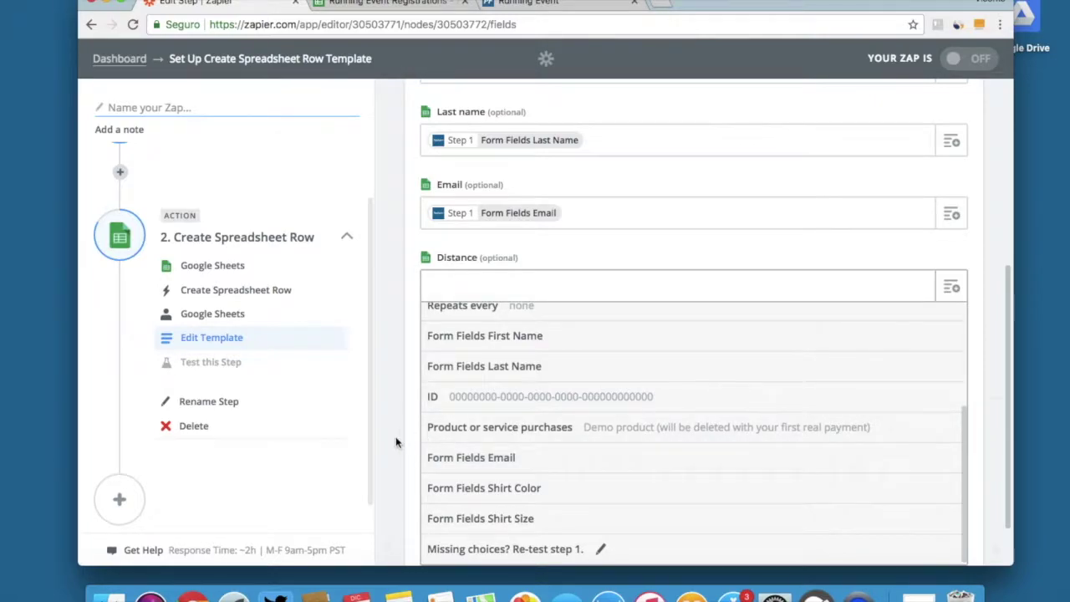
{"action": "scroll", "coordinate": [395, 436], "scroll_direction": "down", "scroll_amount": 3}
{"action": "scroll", "coordinate": [453, 385], "scroll_direction": "up", "scroll_amount": 1}
{"action": "scroll", "coordinate": [452, 385], "scroll_direction": "down", "scroll_amount": 1}
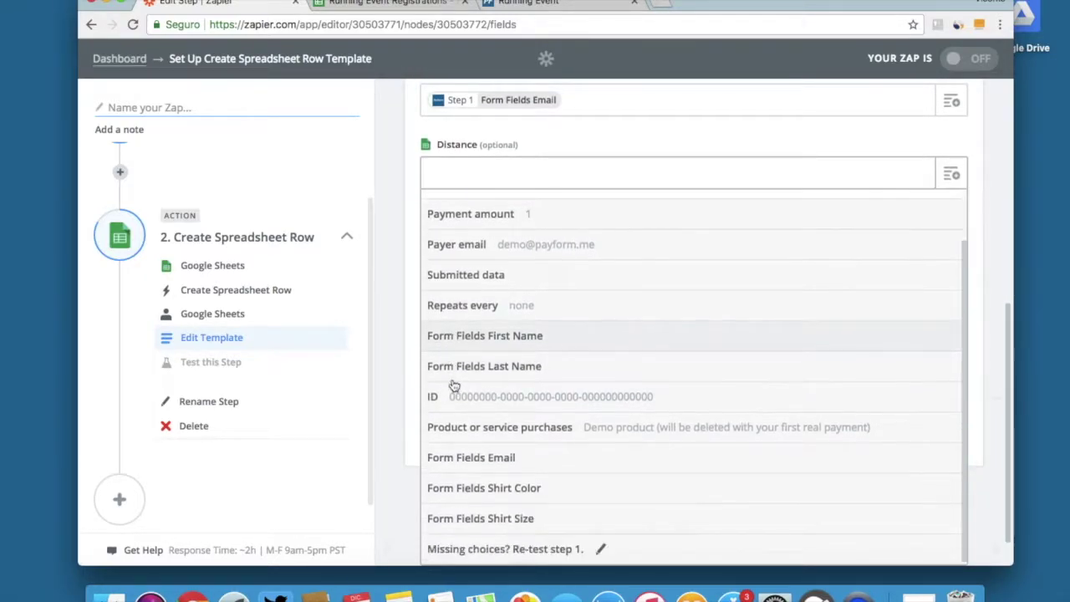
{"action": "scroll", "coordinate": [353, 448], "scroll_direction": "down", "scroll_amount": 1}
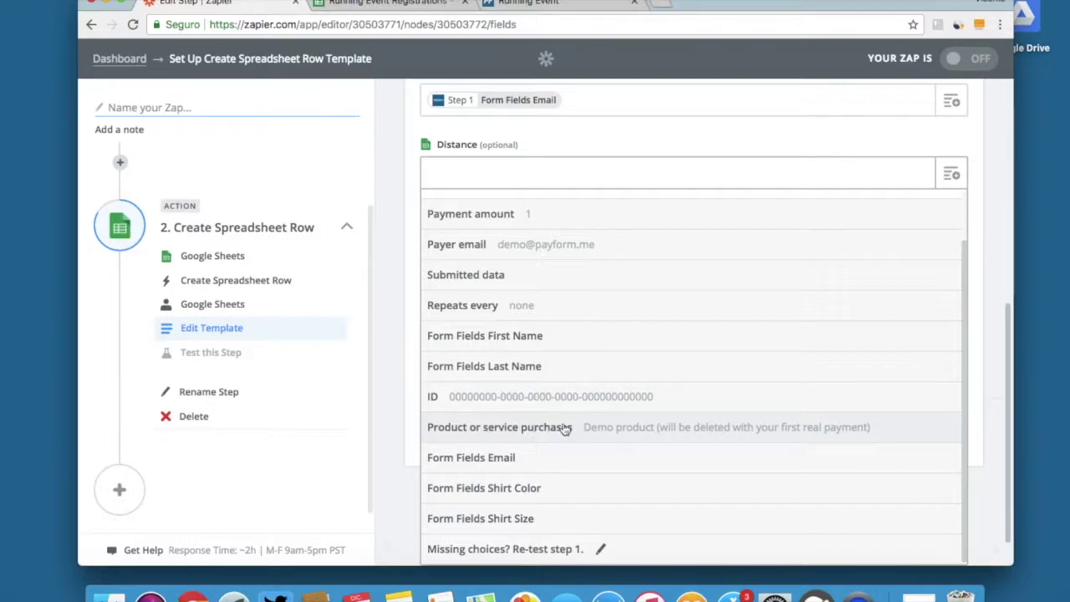
{"action": "left_click", "coordinate": [594, 428]}
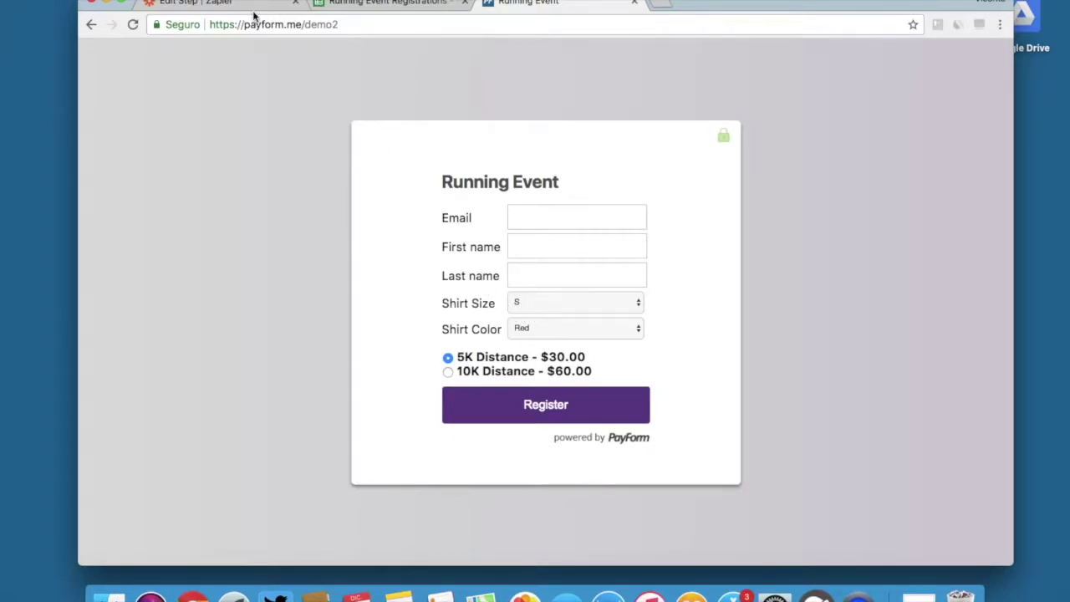
- Map the Shirt color column to Form Fields Shirt Color and the Shirt size column to Form Fields Shirt Size
{"action": "left_click", "coordinate": [251, 5]}
{"action": "left_click", "coordinate": [545, 315]}
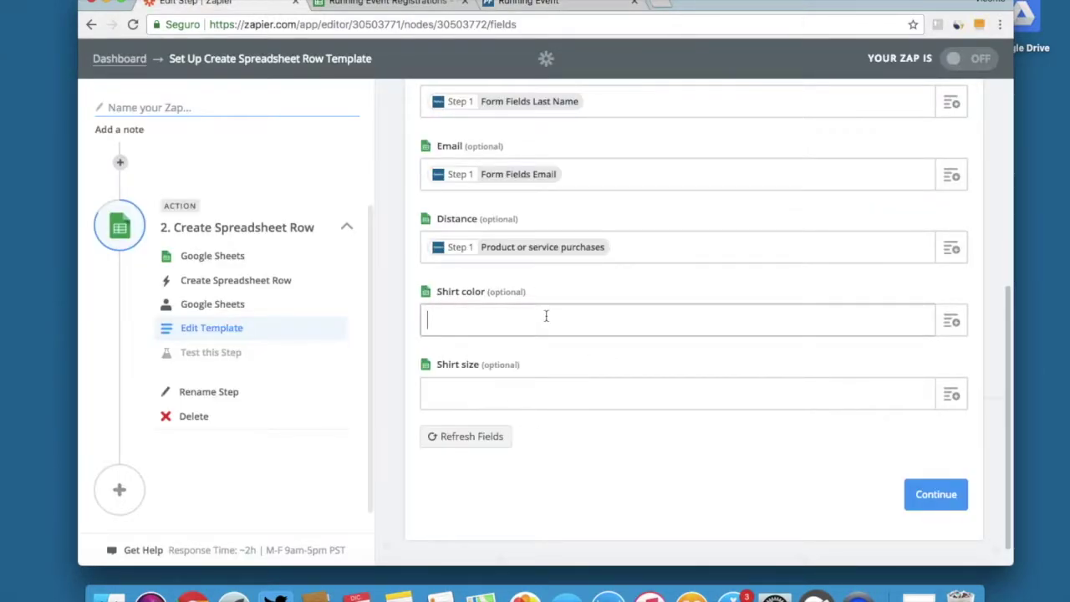
{"action": "left_click", "coordinate": [955, 324]}
{"action": "scroll", "coordinate": [713, 423], "scroll_direction": "down", "scroll_amount": 2}
{"action": "scroll", "coordinate": [712, 423], "scroll_direction": "down", "scroll_amount": 3}
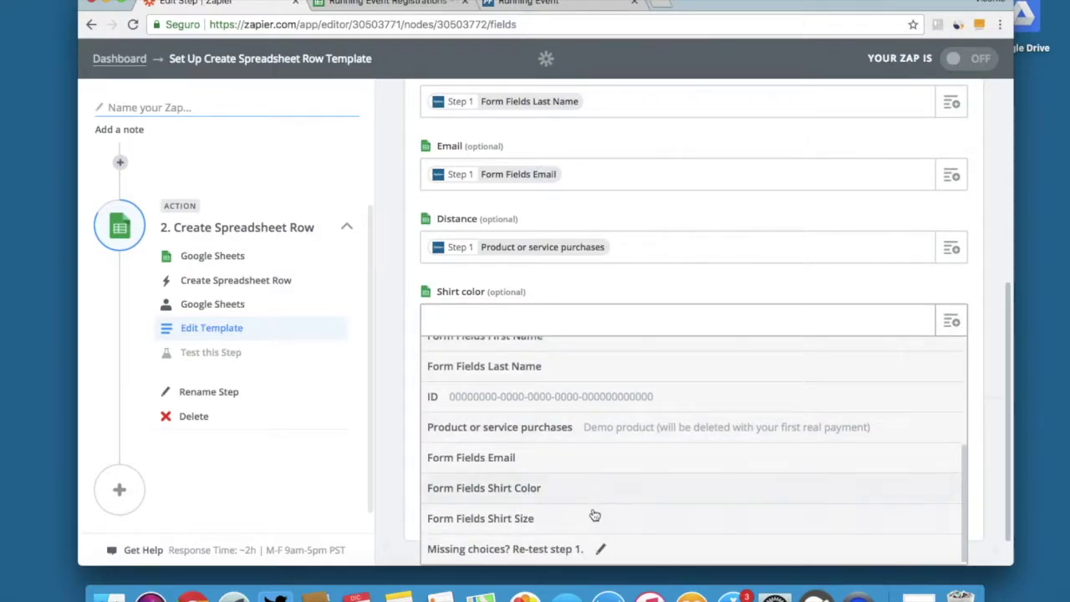
{"action": "left_click", "coordinate": [559, 494]}
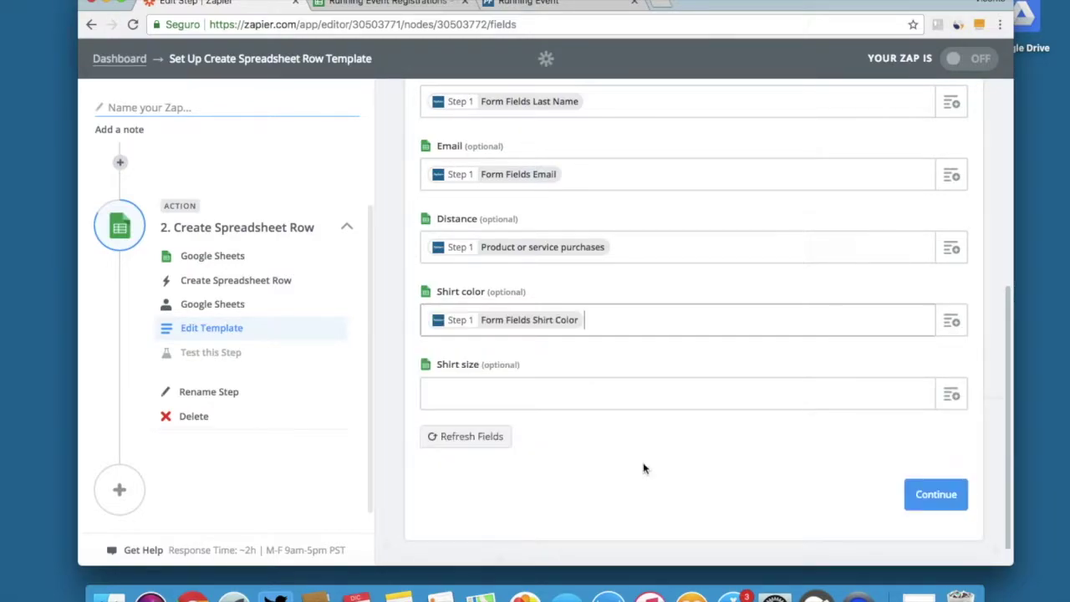
{"action": "left_click", "coordinate": [951, 394]}
{"action": "scroll", "coordinate": [615, 517], "scroll_direction": "down", "scroll_amount": 5}
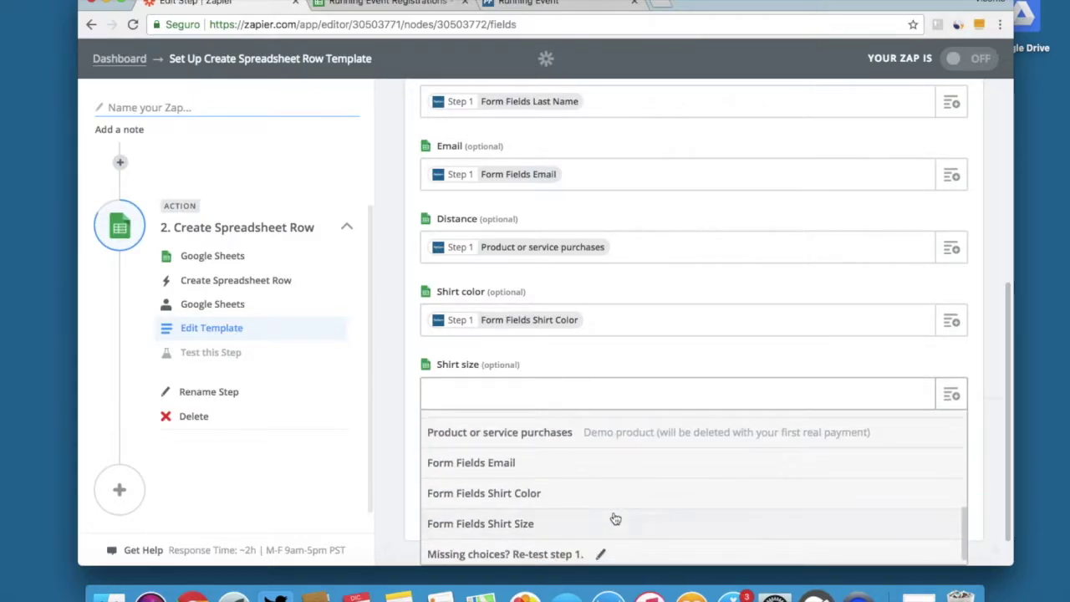
{"action": "left_click", "coordinate": [539, 522]}
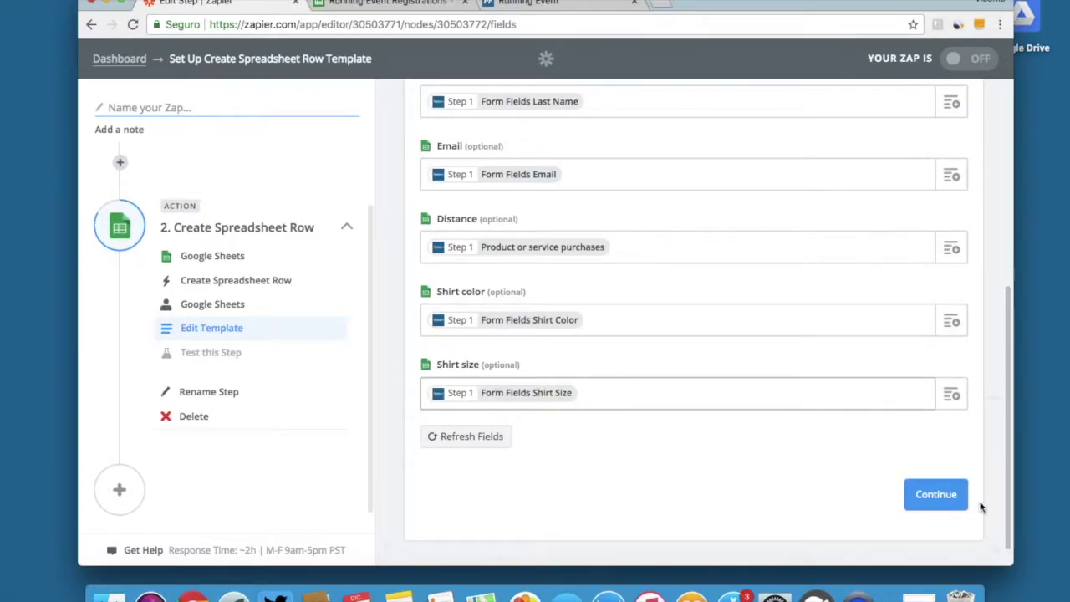
- Save the row template, skip sending the test row to Google Sheets, and finish the Zap's setup
{"action": "left_click", "coordinate": [929, 497]}
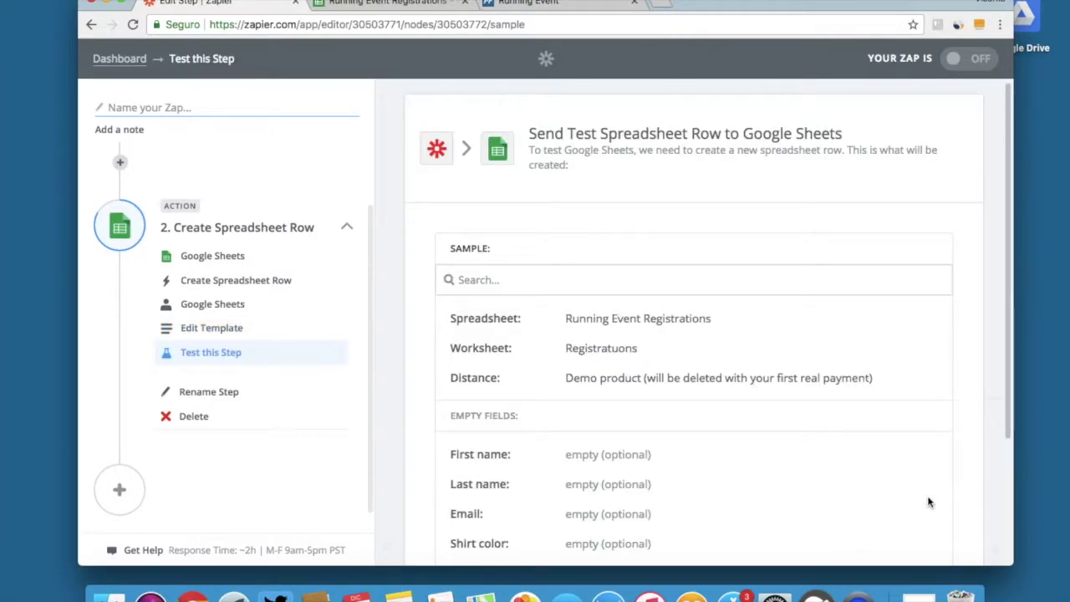
{"action": "scroll", "coordinate": [928, 502], "scroll_direction": "down", "scroll_amount": 3}
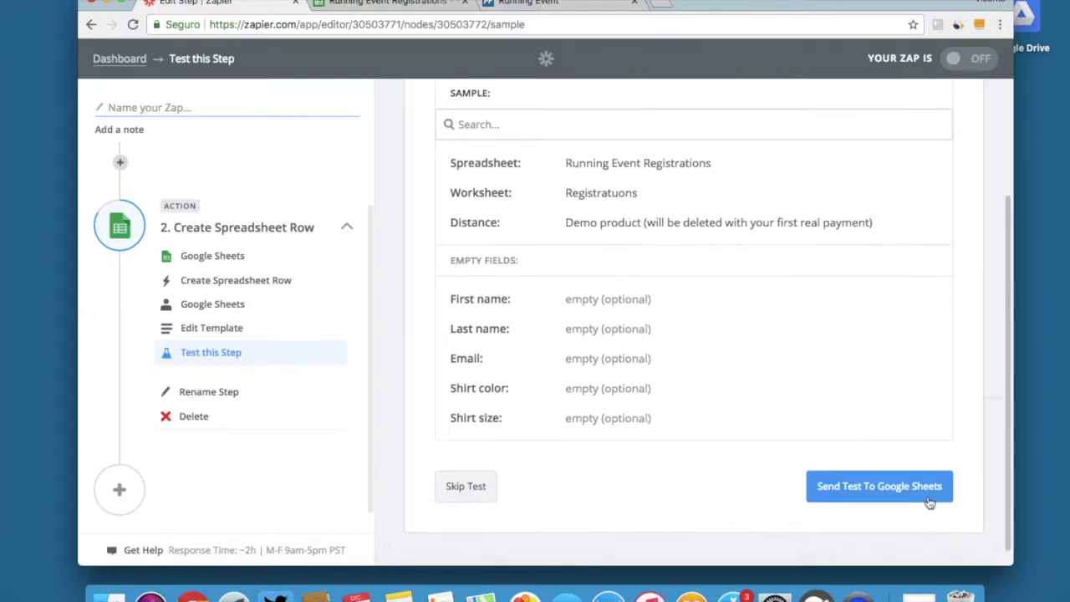
{"action": "scroll", "coordinate": [637, 488], "scroll_direction": "down", "scroll_amount": 1}
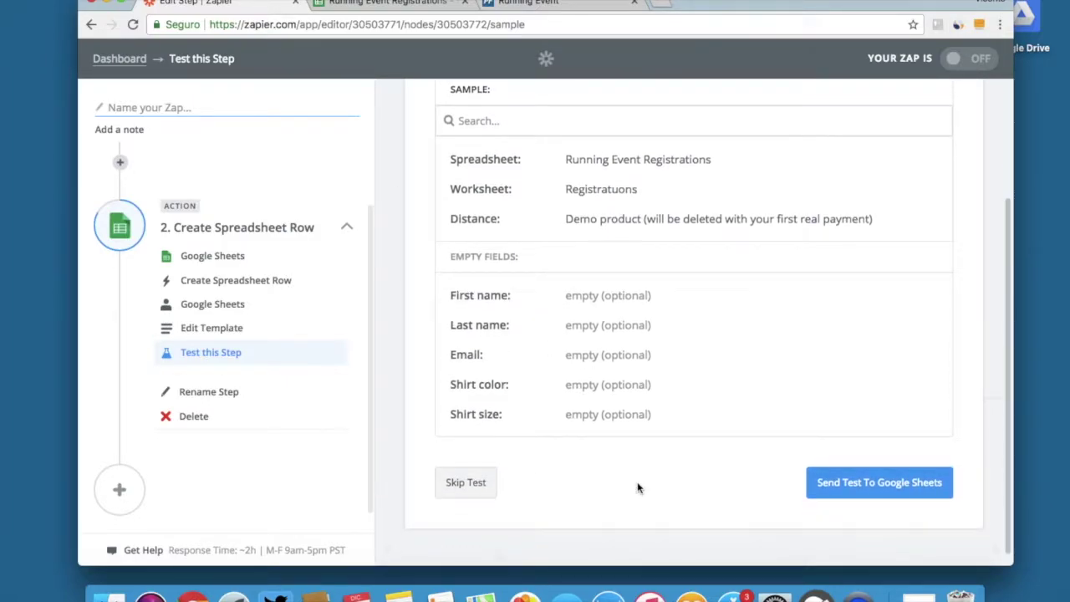
{"action": "left_click", "coordinate": [472, 484]}
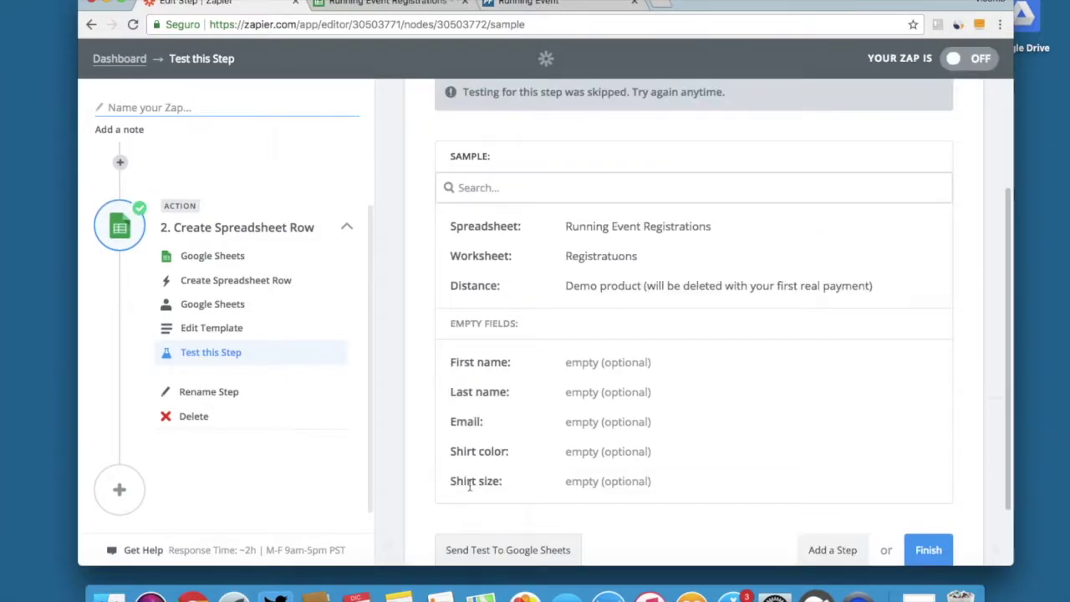
{"action": "scroll", "coordinate": [468, 485], "scroll_direction": "down", "scroll_amount": 2}
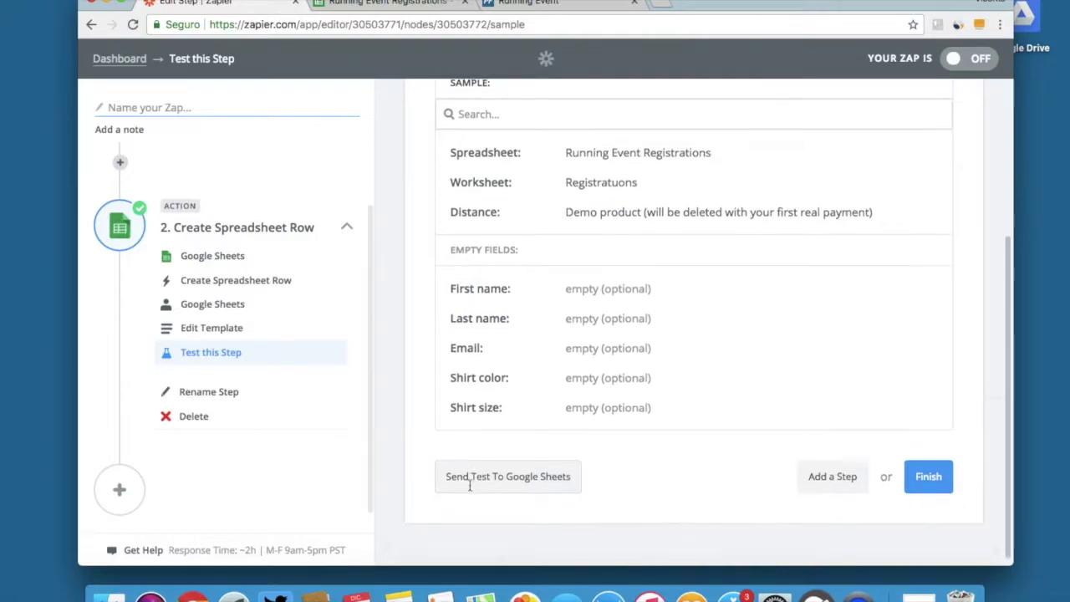
{"action": "left_click", "coordinate": [917, 476]}
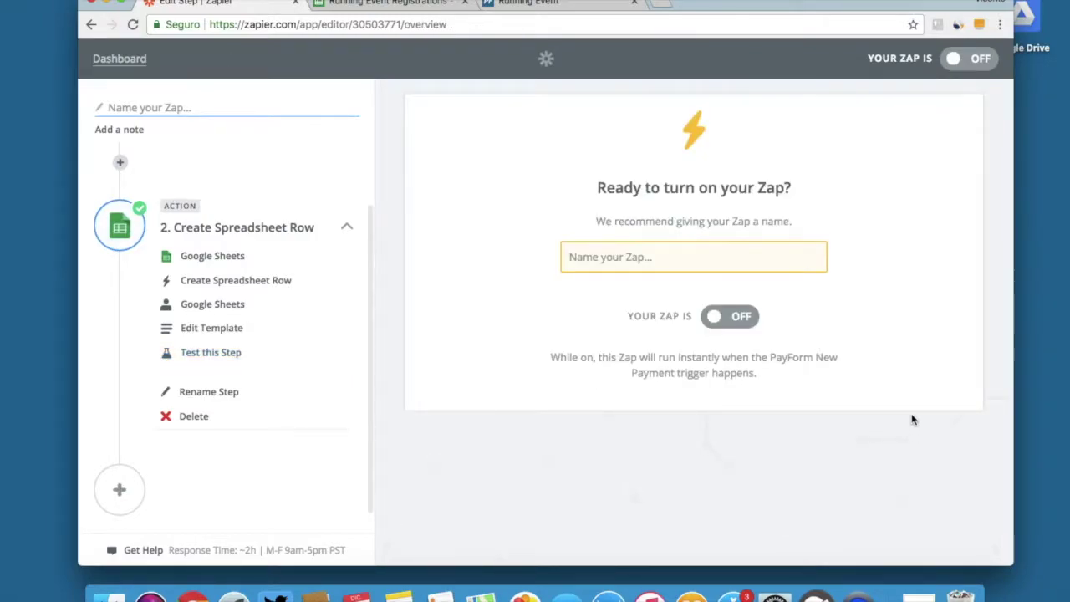
- Name the Zap "Send registrations to google docs" and turn it on
{"action": "left_click", "coordinate": [716, 258]}
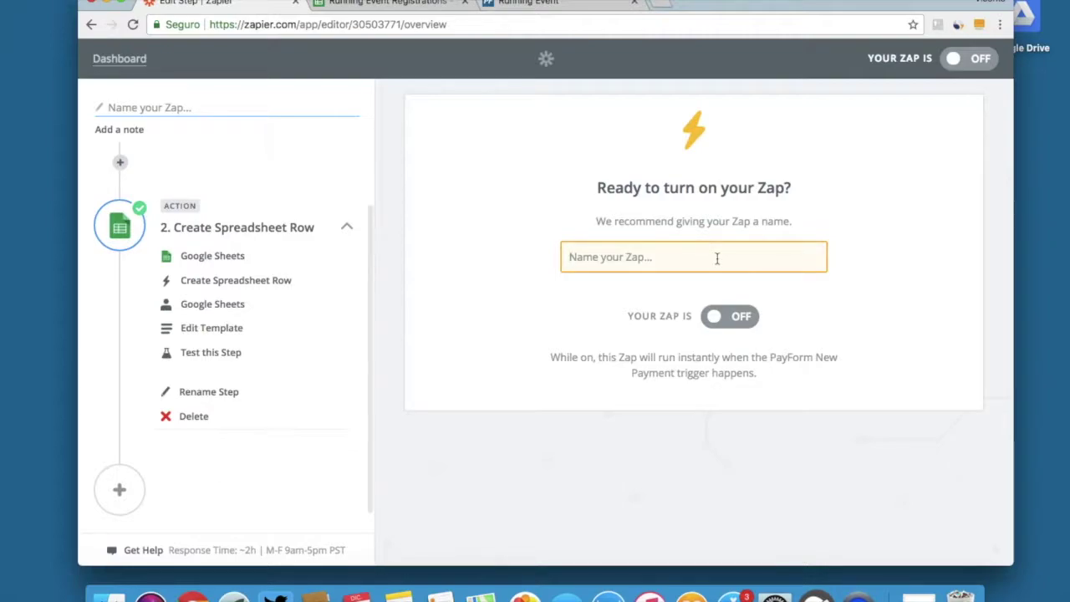
{"action": "type", "text": "Send registrations to google "}
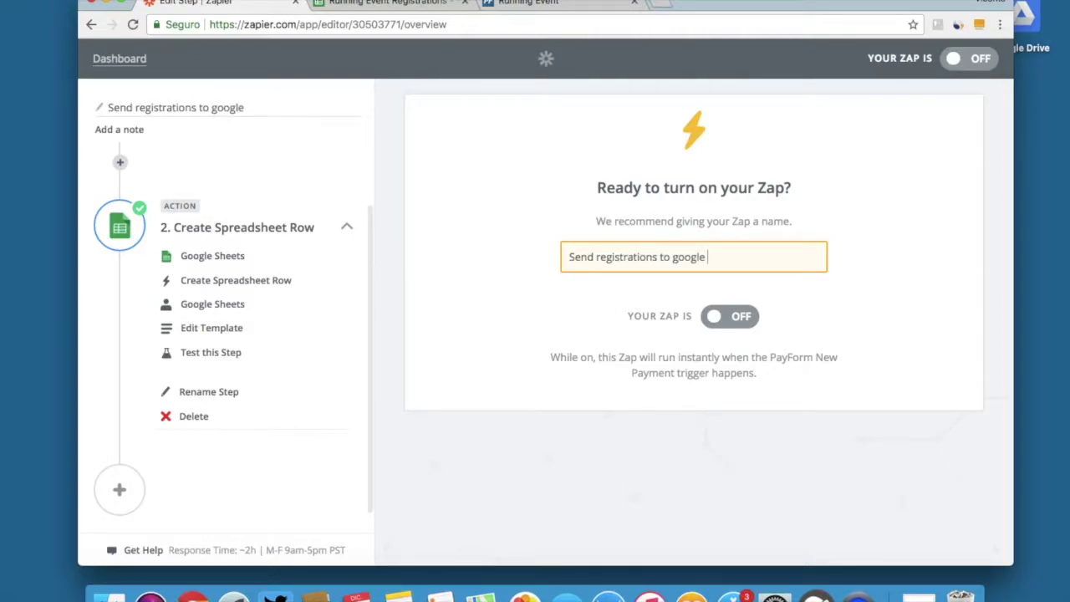
{"action": "type", "text": "docs"}
{"action": "left_click", "coordinate": [716, 317]}
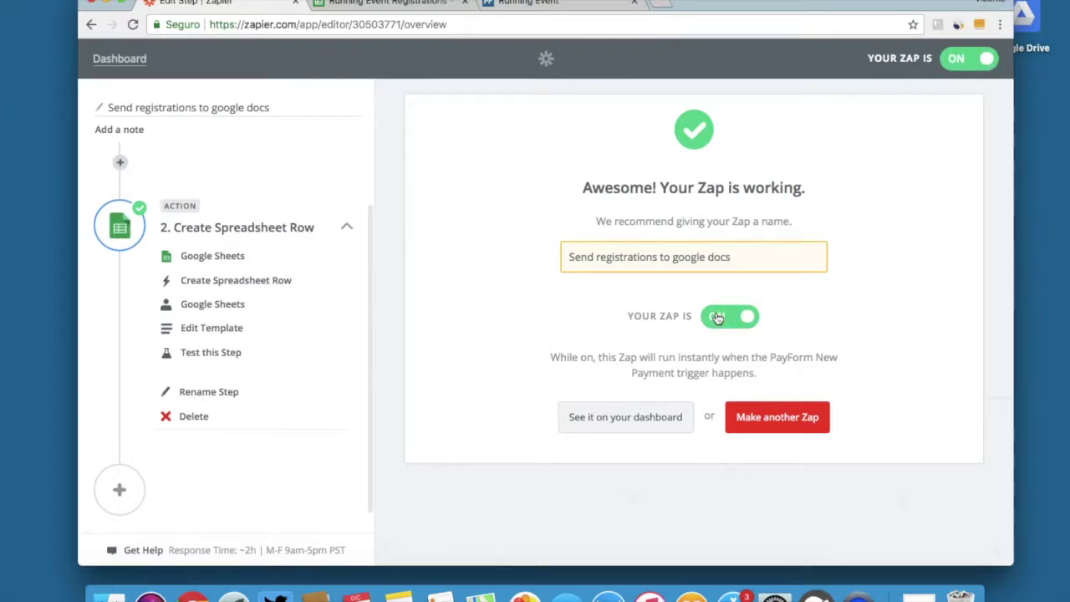
- Submit a Running Event registration with contact details, shirt size L, color Yellow and 5K Distance, paying with the card number, expiry and security code
{"action": "left_click", "coordinate": [528, 4]}
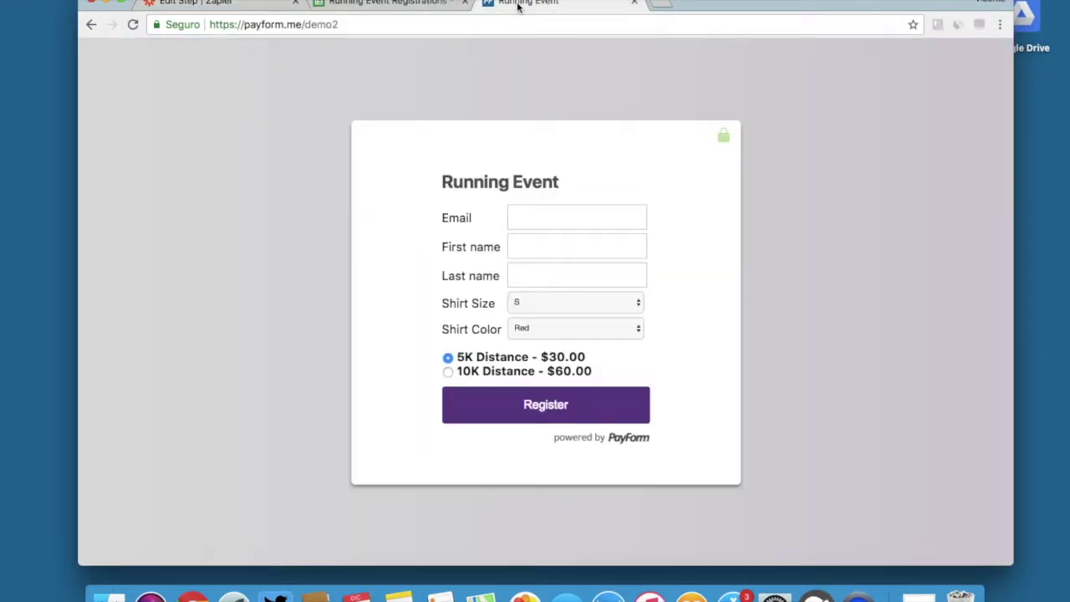
{"action": "left_click", "coordinate": [404, 3]}
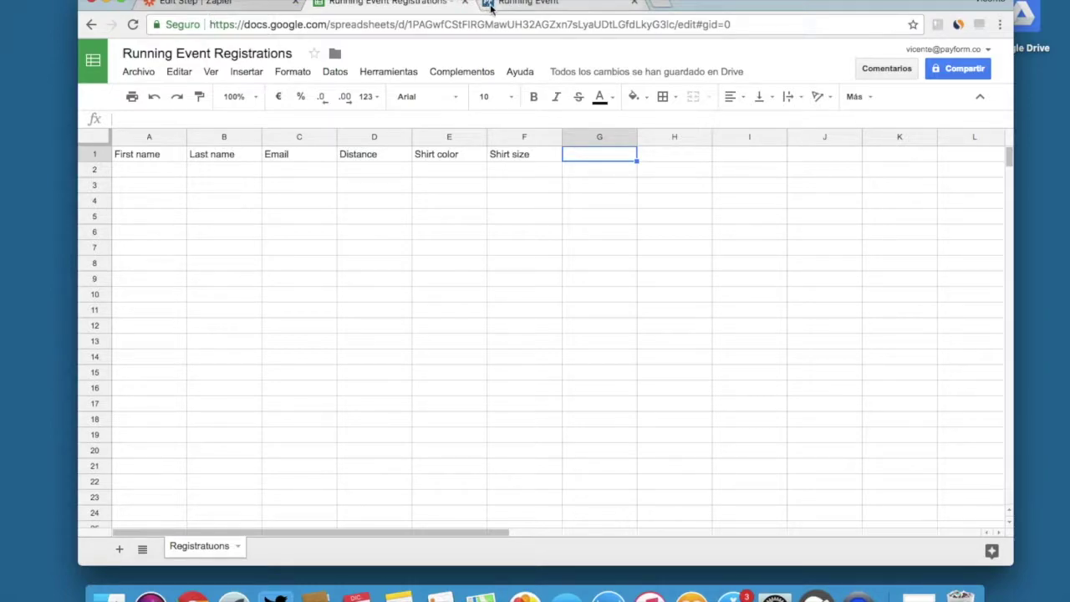
{"action": "left_click", "coordinate": [486, 5]}
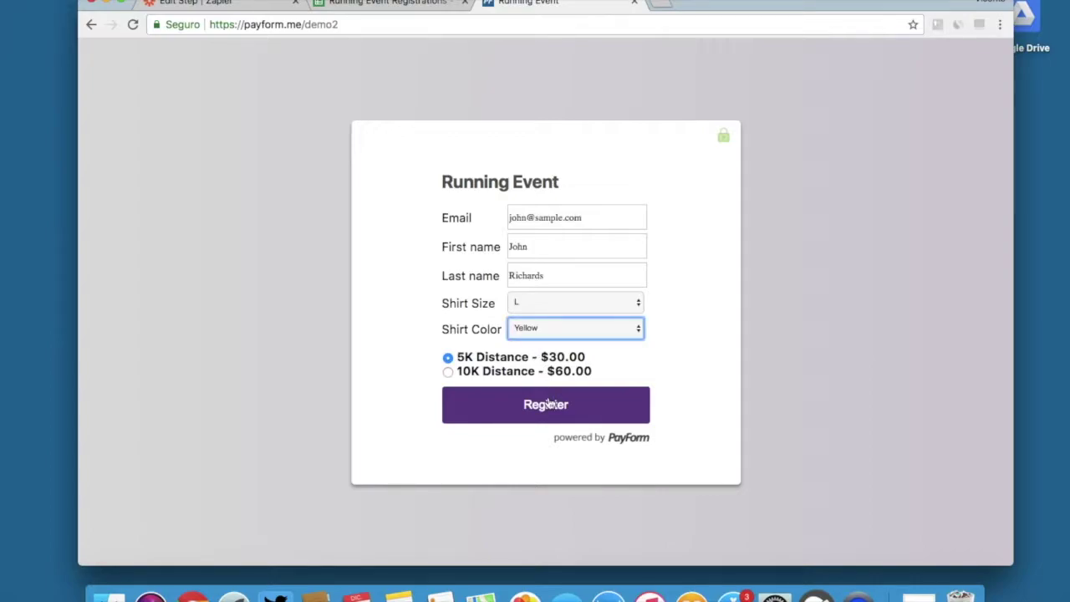
{"action": "left_click", "coordinate": [548, 407]}
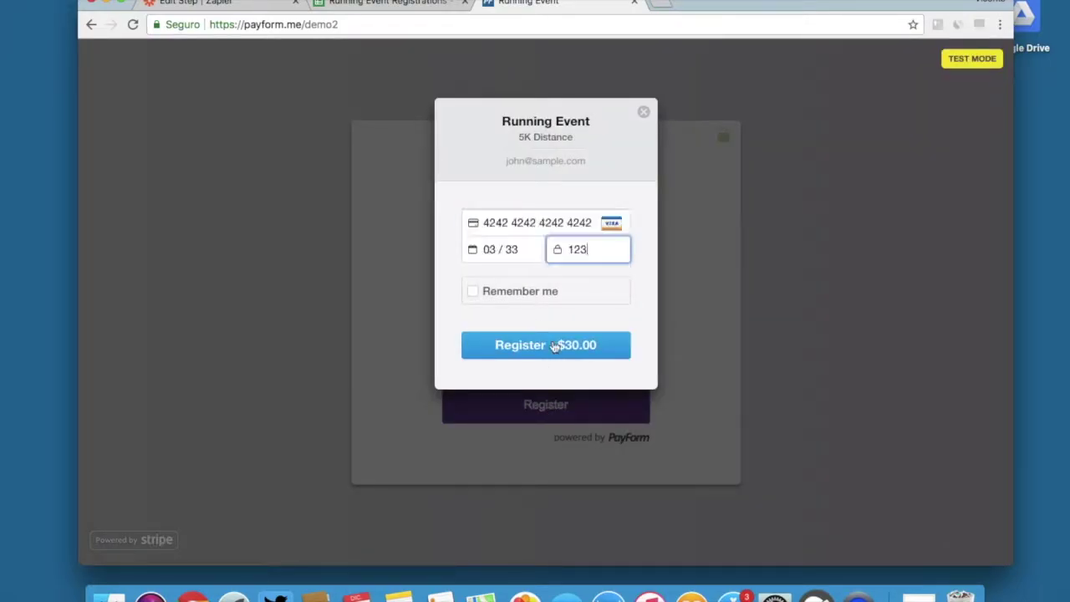
{"action": "left_click", "coordinate": [551, 345]}
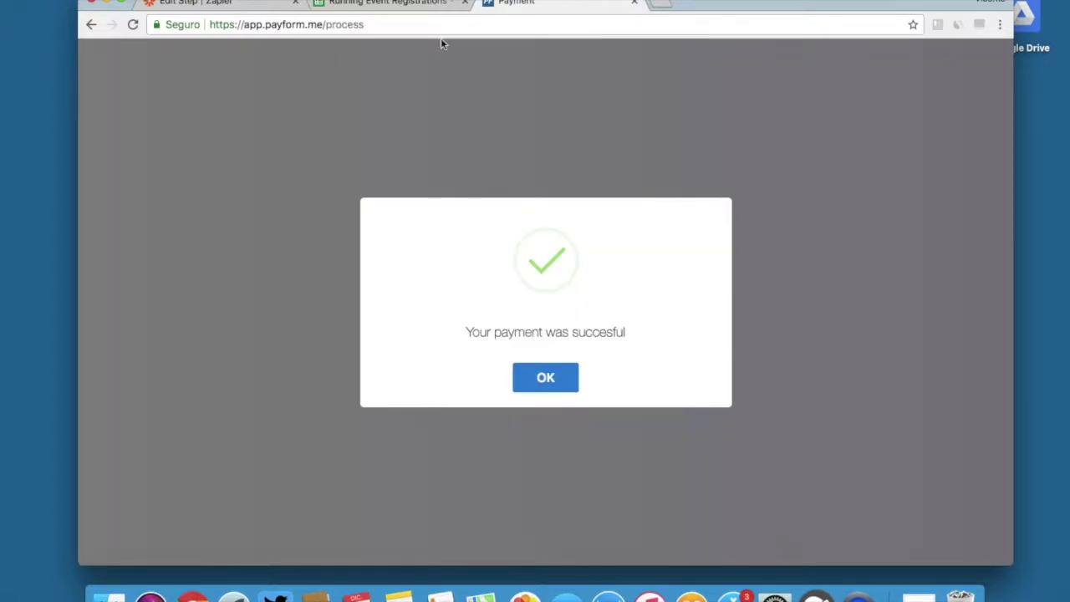
- Check the Running Event Registrations spreadsheet for the row created by the submitted registration
{"action": "left_click", "coordinate": [372, 3]}
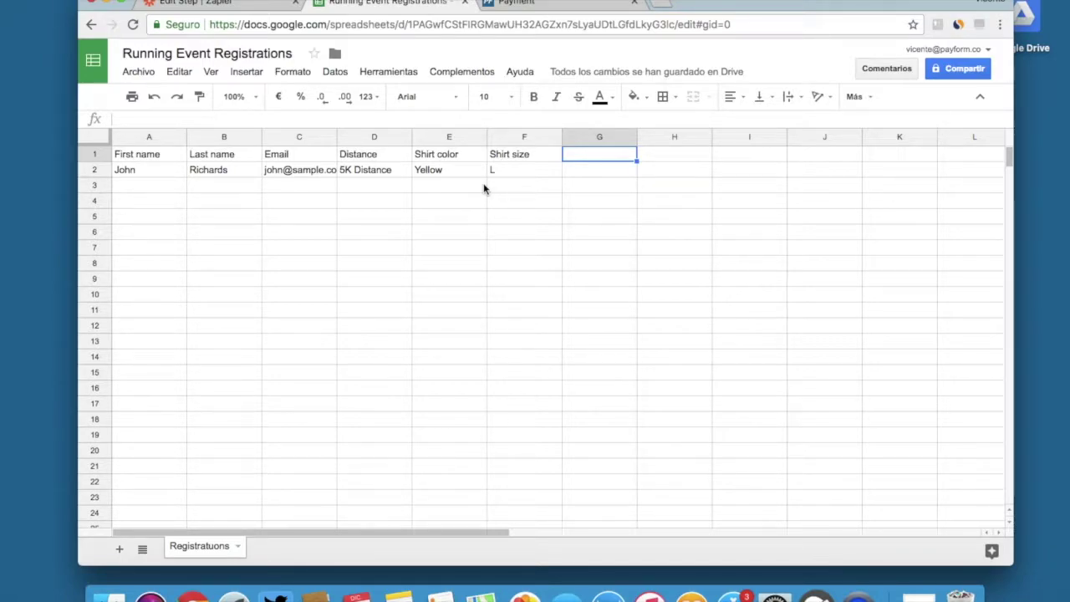
{"action": "left_click", "coordinate": [527, 173]}
{"action": "left_click", "coordinate": [528, 186]}
{"action": "left_click", "coordinate": [533, 202]}
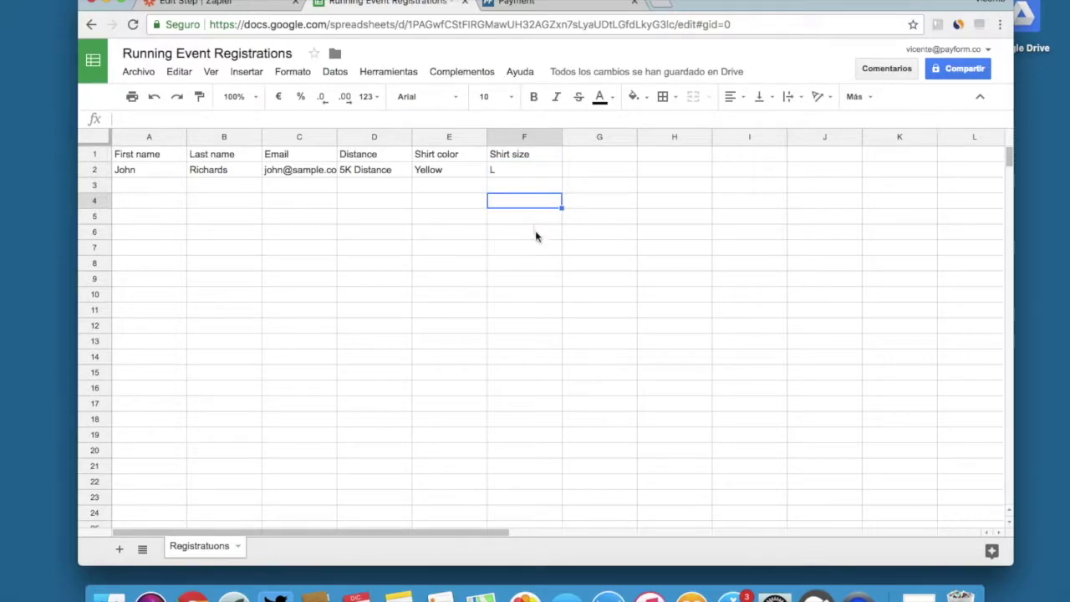
{"action": "left_click", "coordinate": [536, 236]}
{"action": "left_click", "coordinate": [517, 5]}
{"action": "left_click", "coordinate": [398, 6]}
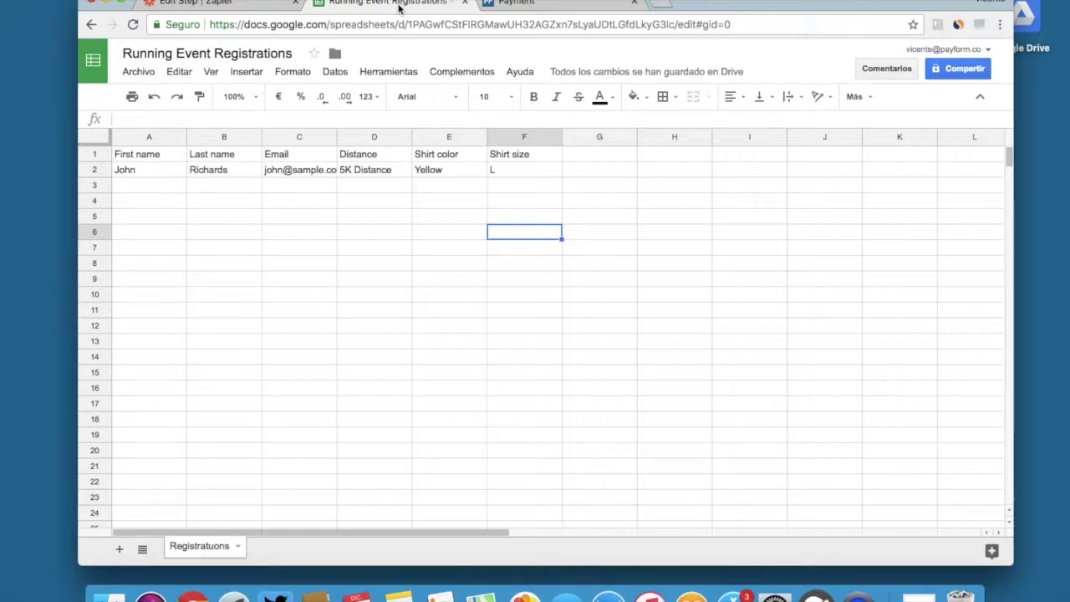